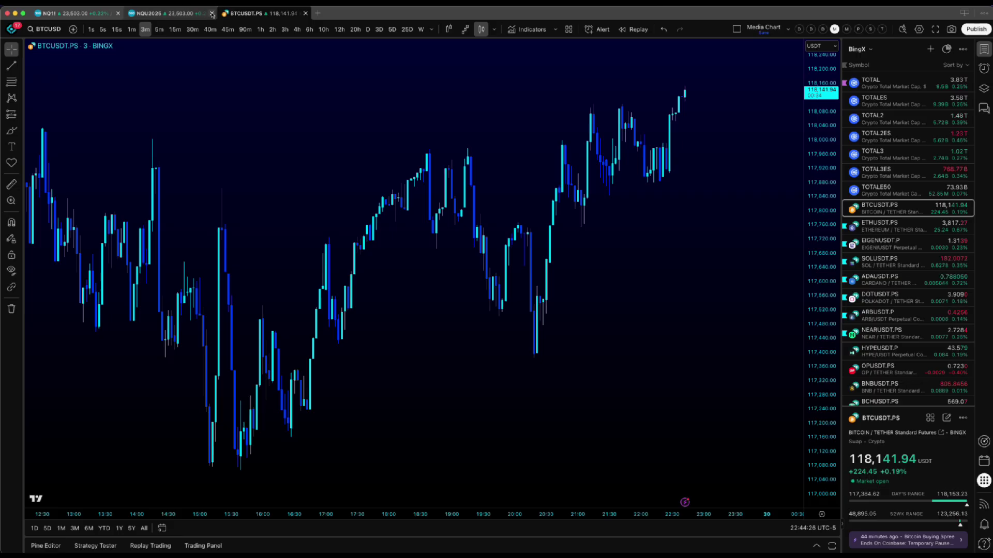
Step: Close the extra chart tab, open the strategy inputs, and list the Data Mode options, keeping Historical Data
left_click(211, 14)
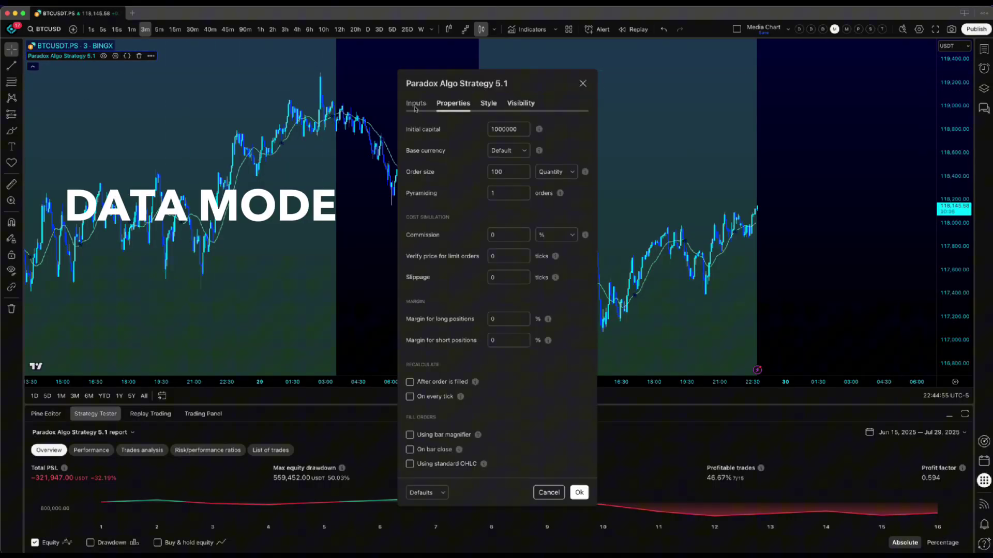
left_click(416, 106)
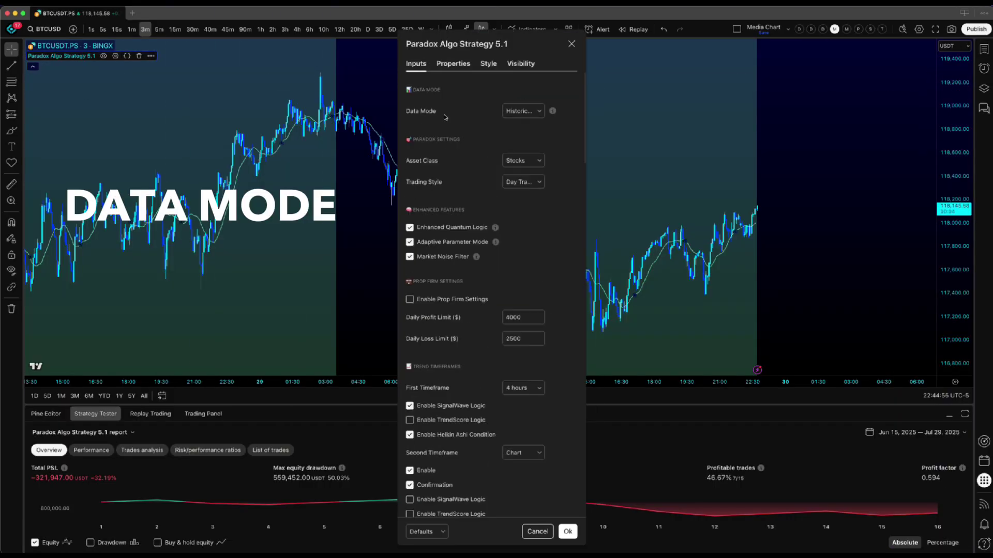
left_click(519, 110)
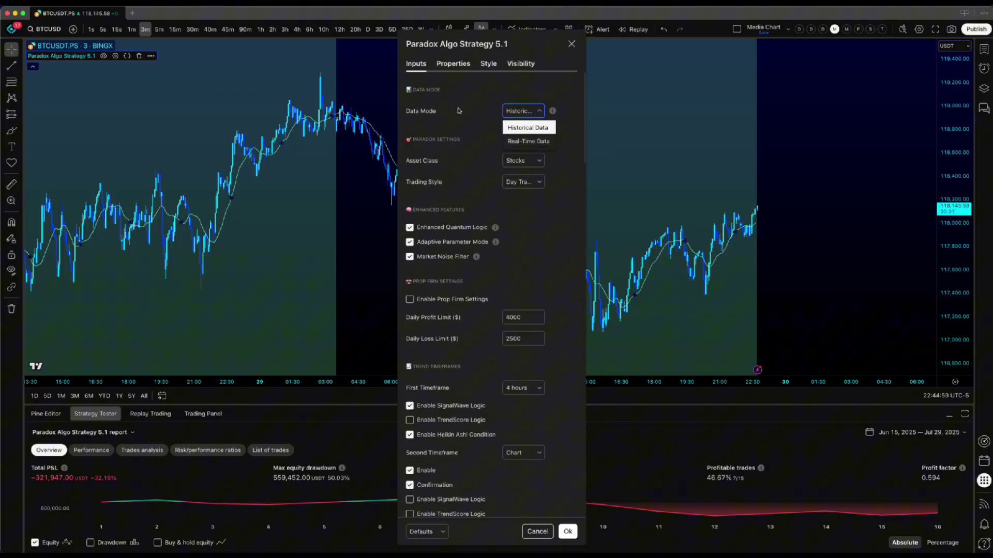
left_click(509, 110)
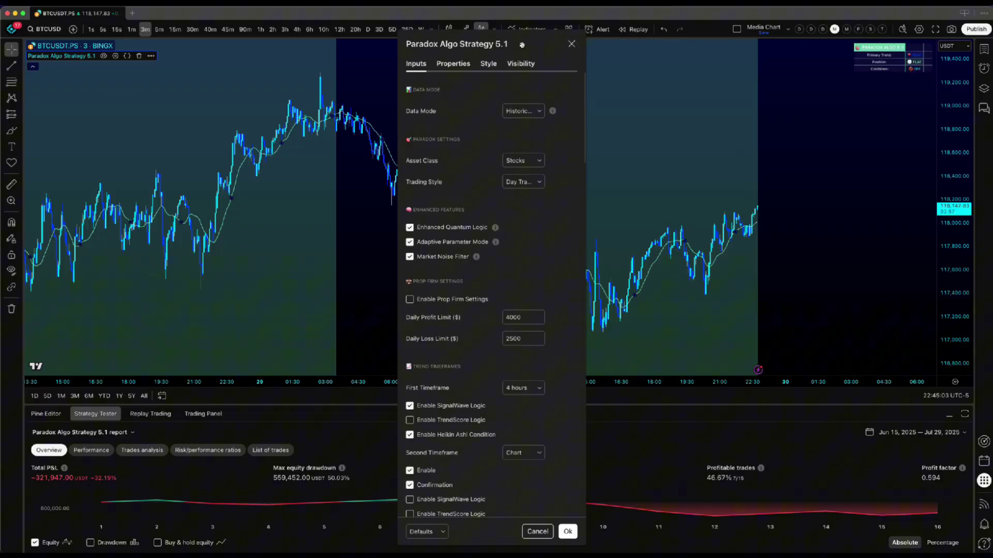
left_click_drag(521, 45, 617, 61)
left_click(603, 127)
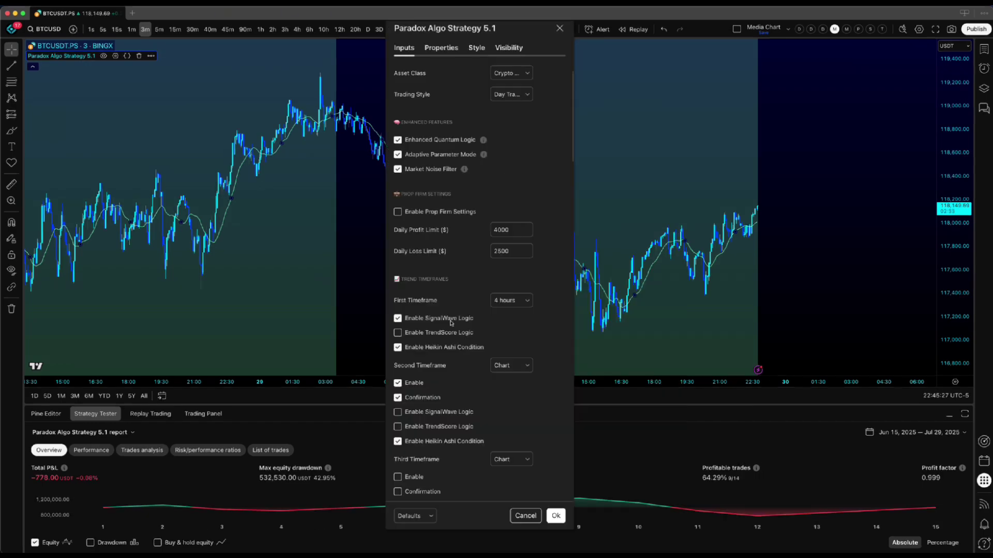
Step: Turn on TrendScore and set the first timeframe to 1 hour after briefly trying 40 minutes
left_click(451, 318)
left_click(450, 331)
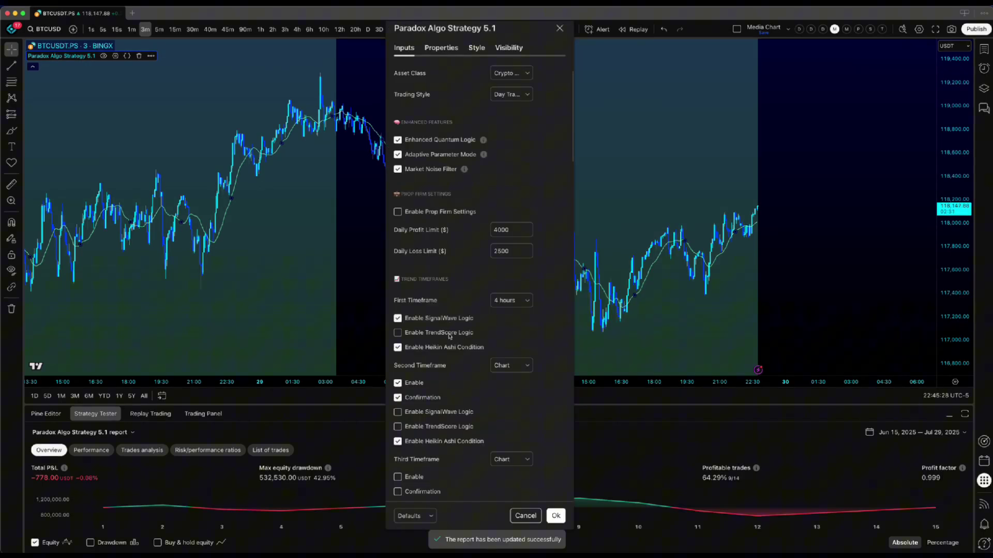
left_click(511, 300)
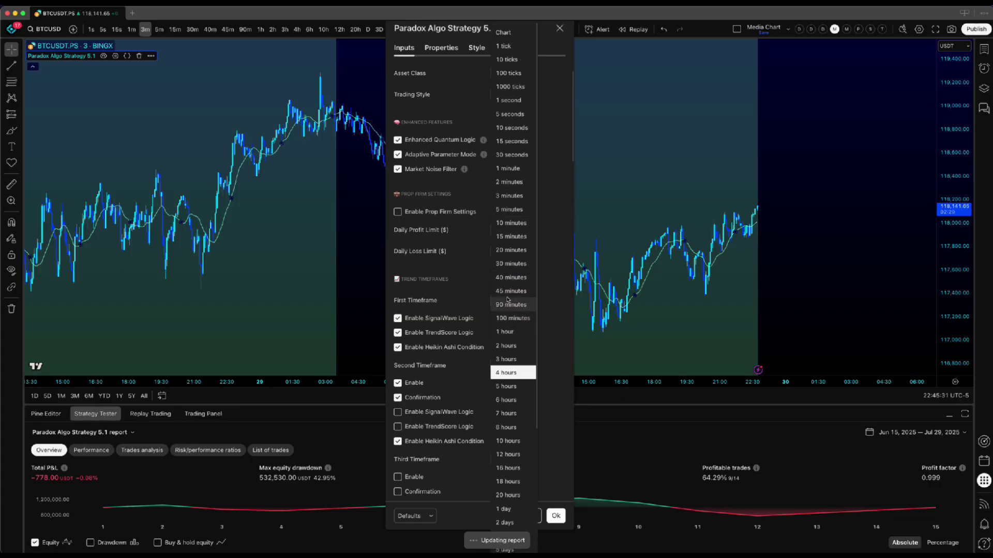
left_click(510, 277)
left_click(511, 301)
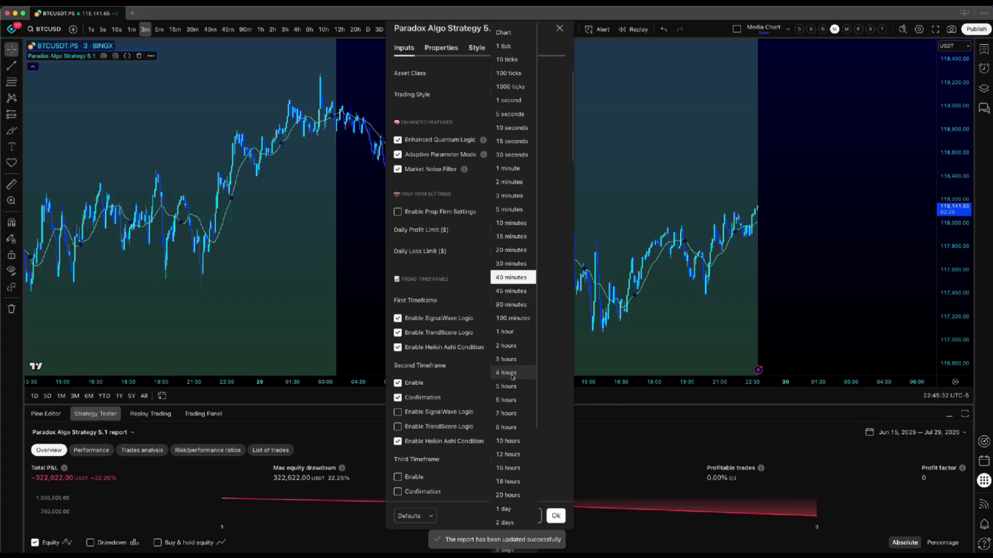
left_click(505, 331)
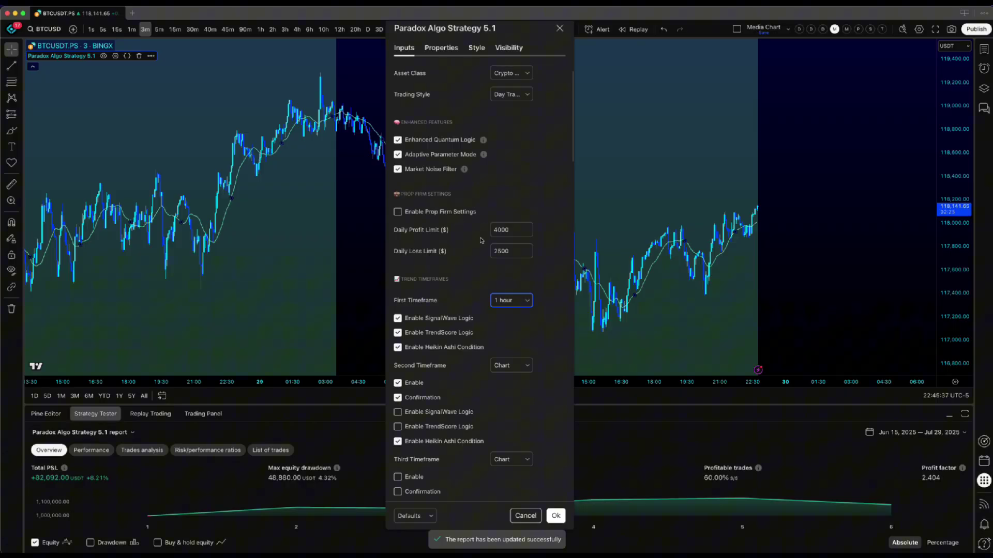
scroll(481, 240, "up", 3)
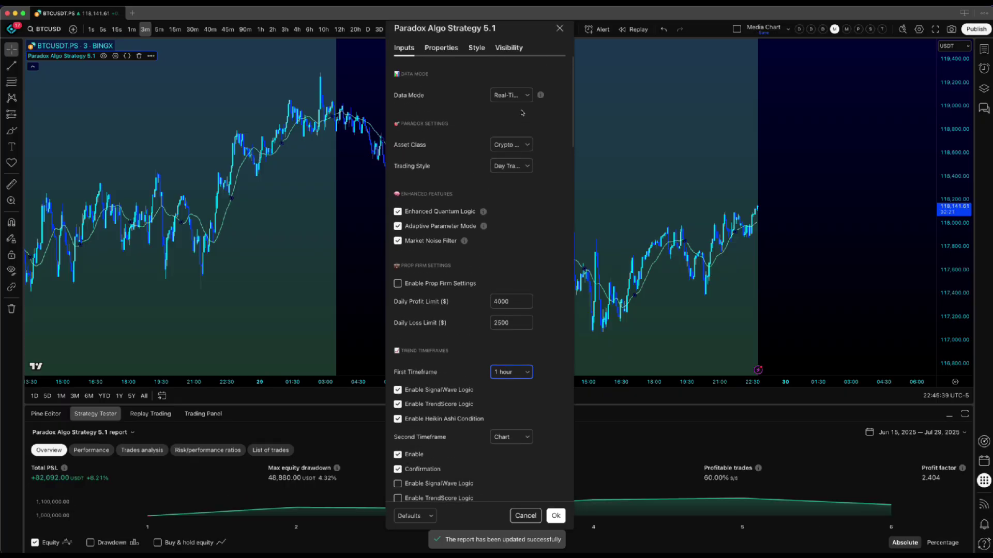
scroll(436, 390, "down", 3)
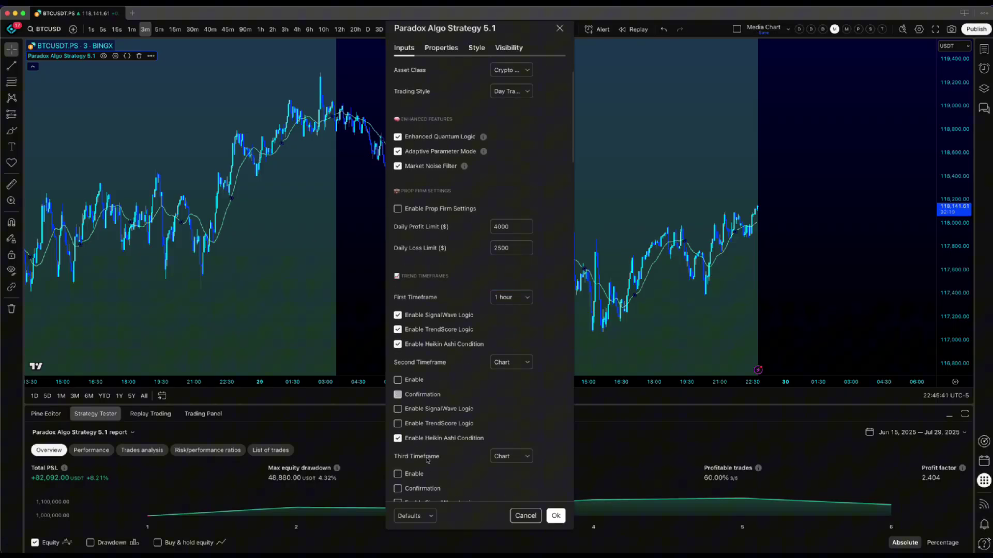
scroll(449, 451, "down", 12)
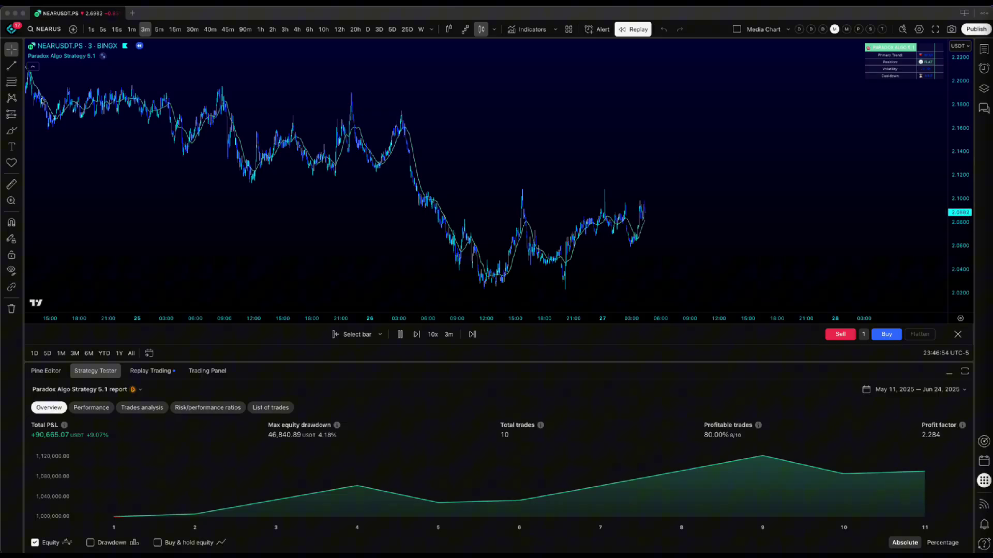
Step: Reopen the Paradox Algo Strategy 5.1 settings from the chart legend and move the dialog over the chart
left_click(115, 56)
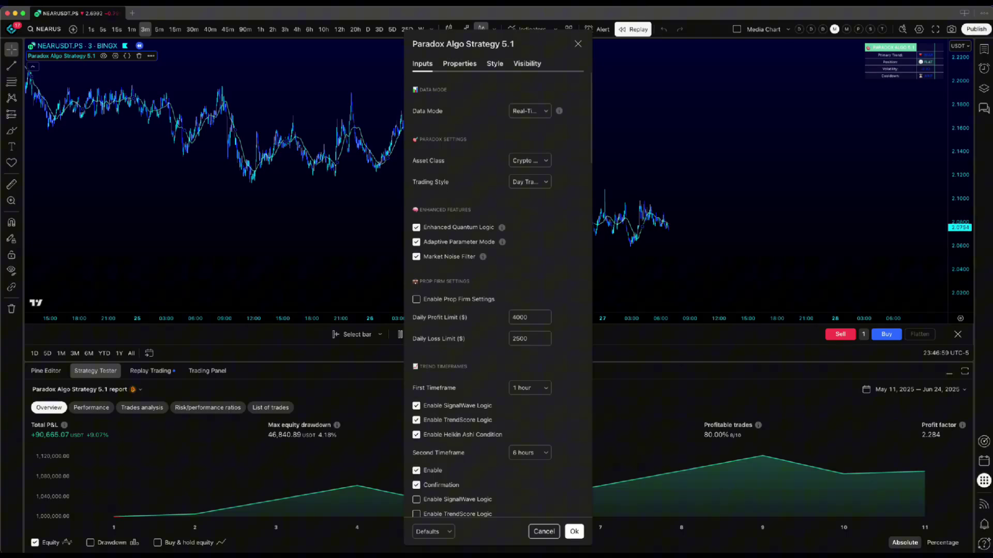
left_click_drag(529, 42, 686, 30)
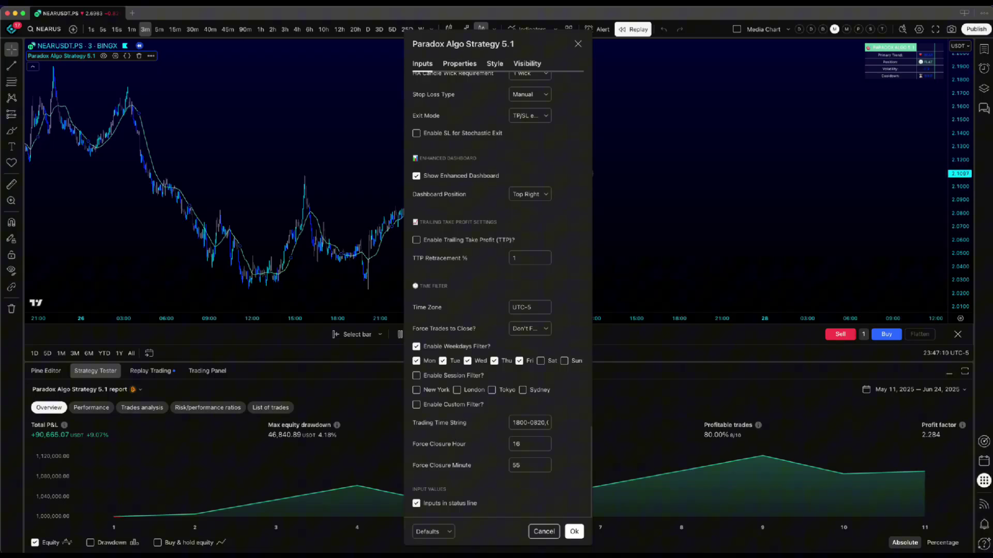
Step: Set Max Trades to 3 limited by Day, then enlarge the backtest report area
left_click(984, 68)
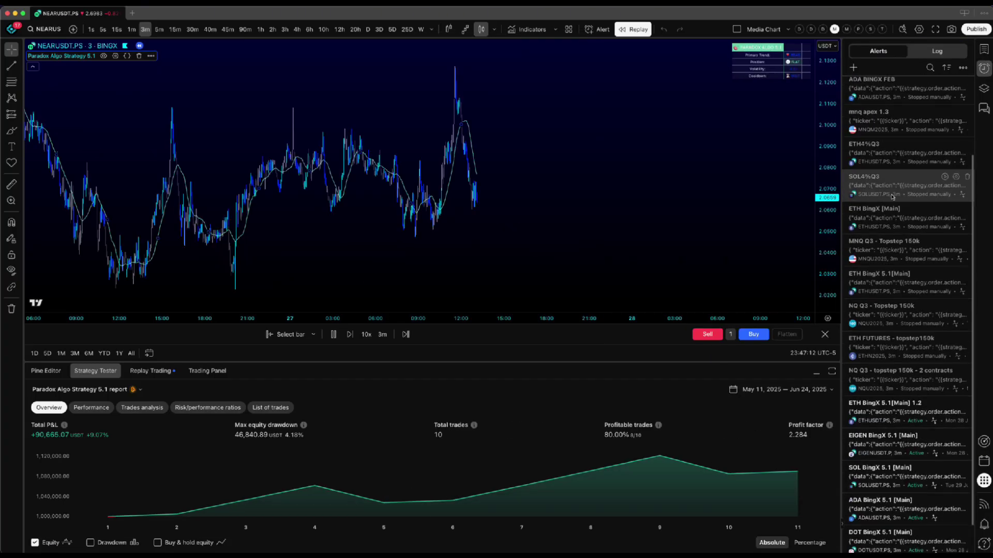
scroll(904, 186, "down", 2)
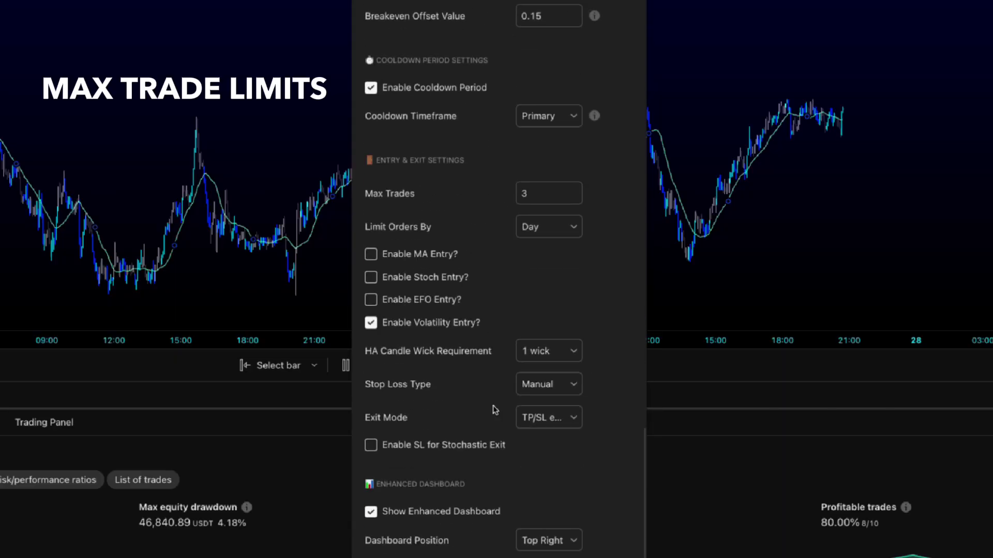
left_click(517, 193)
left_click(552, 226)
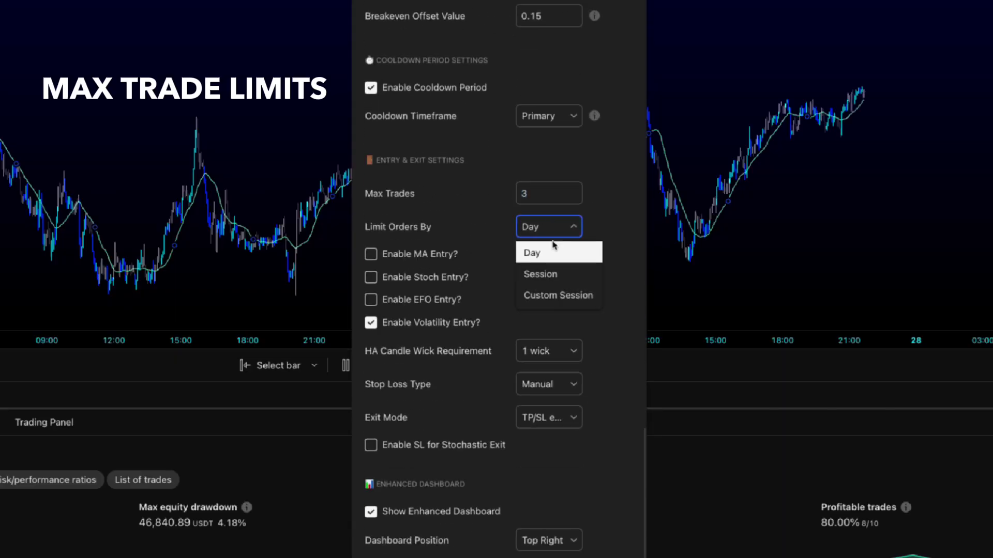
left_click(494, 242)
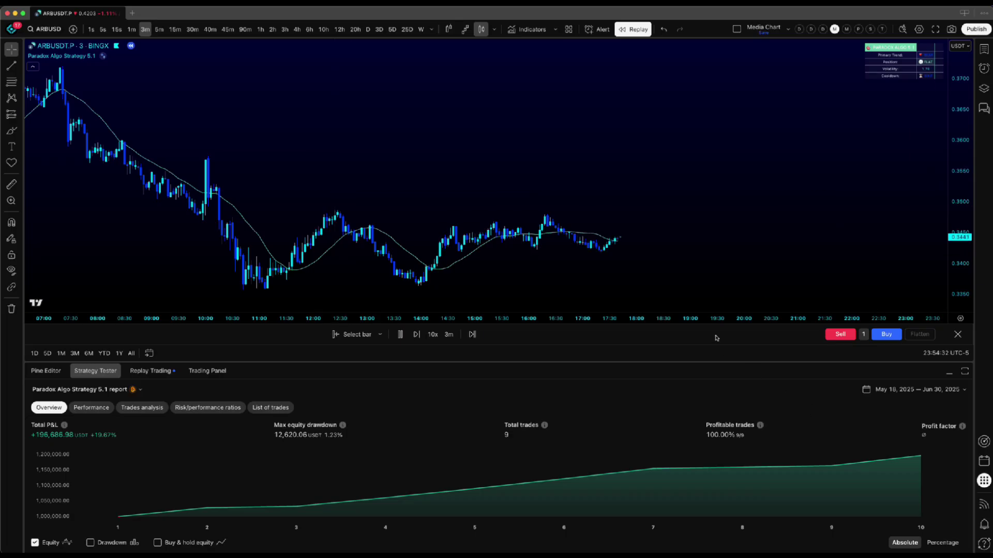
left_click_drag(712, 362, 729, 304)
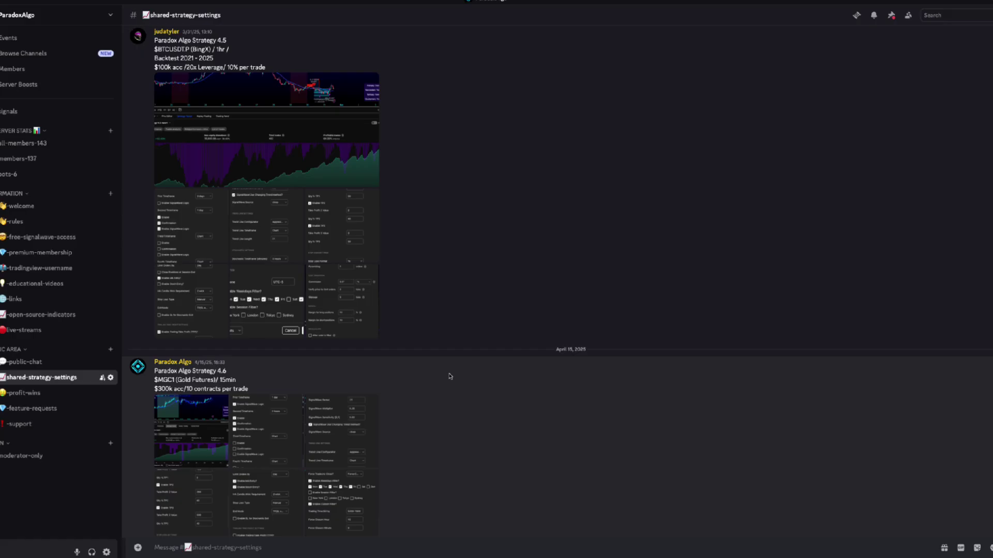
Step: Scroll up through older Paradox Algo strategy settings posts in #shared-strategy-settings
scroll(450, 376, "up", 5)
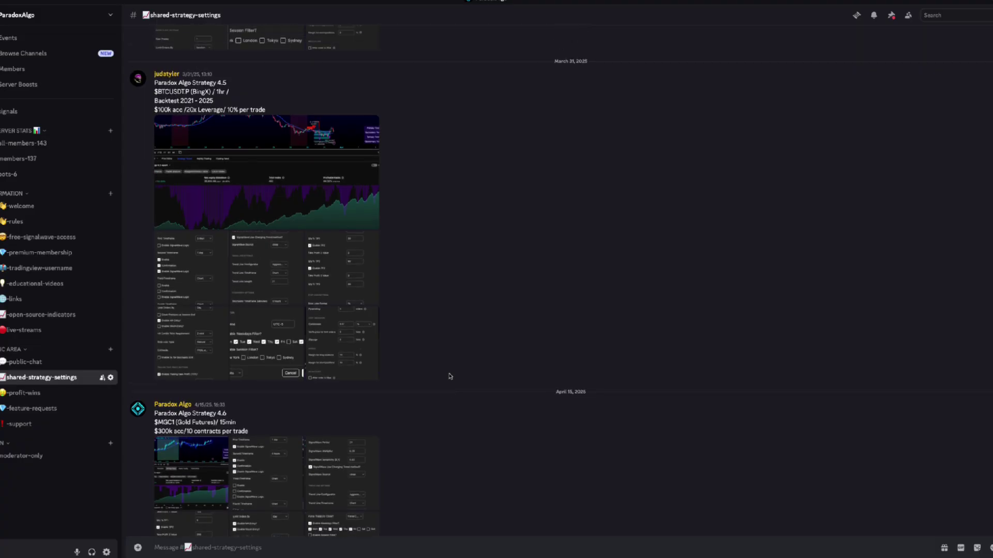
scroll(450, 375, "up", 4)
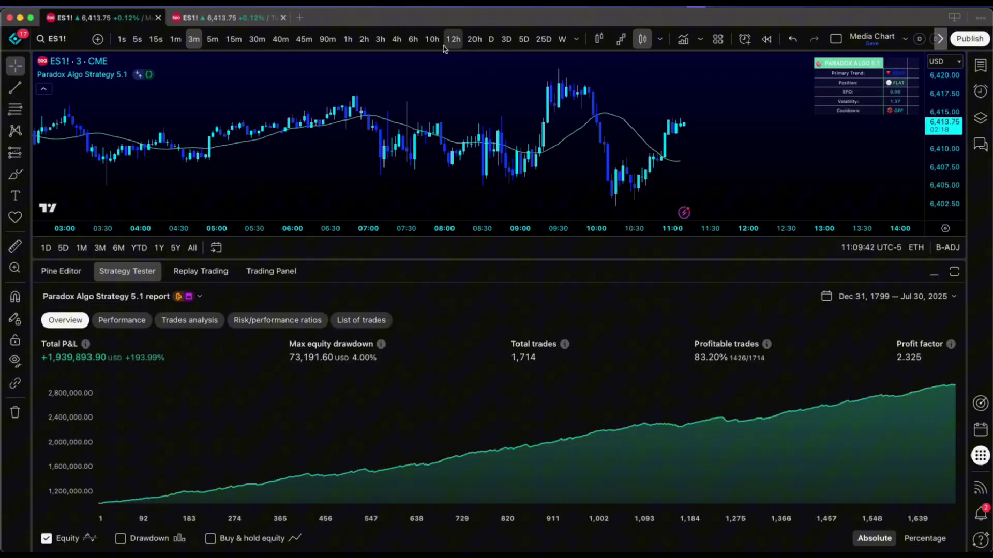
Step: View the ES1! backtest's performance summary and risk/performance ratios
scroll(530, 170, "down", 5)
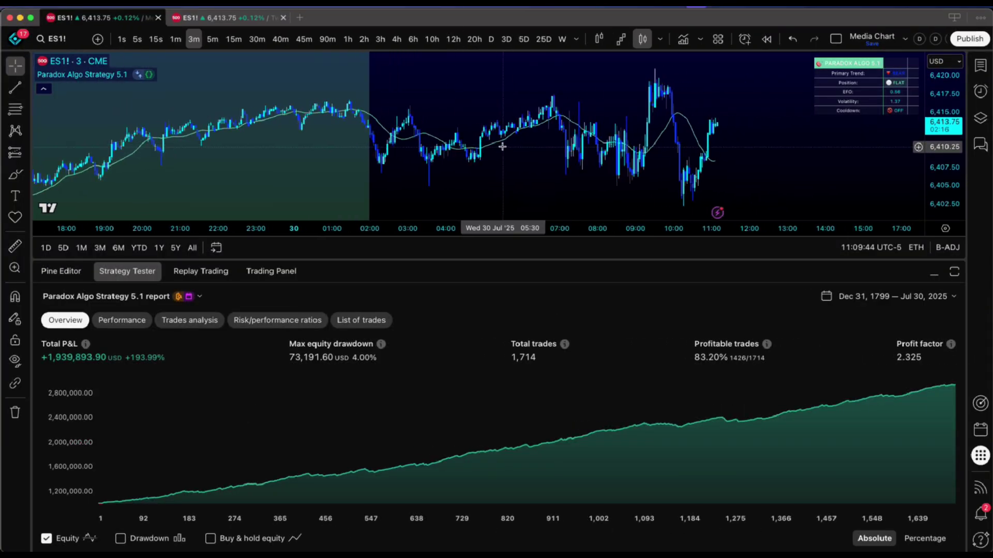
left_click(122, 320)
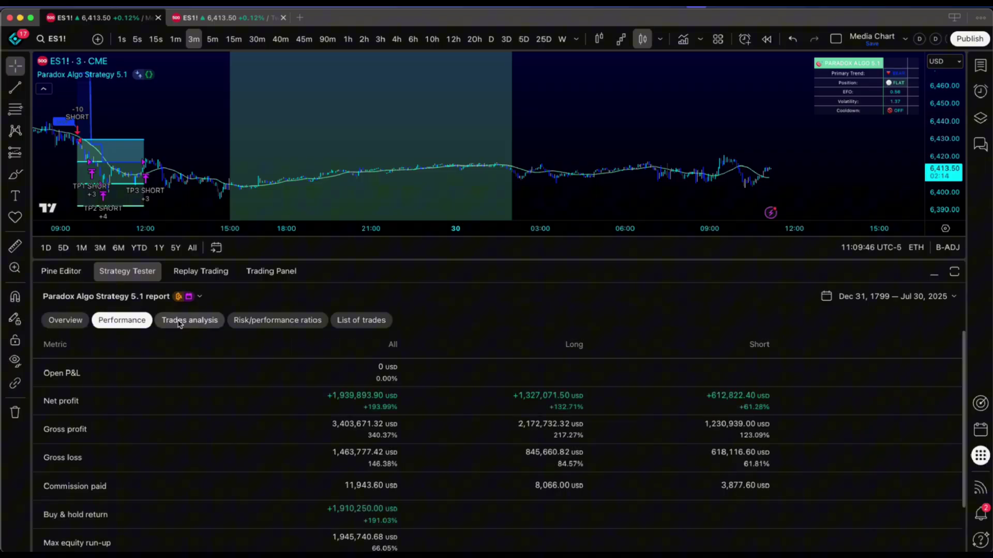
left_click(214, 322)
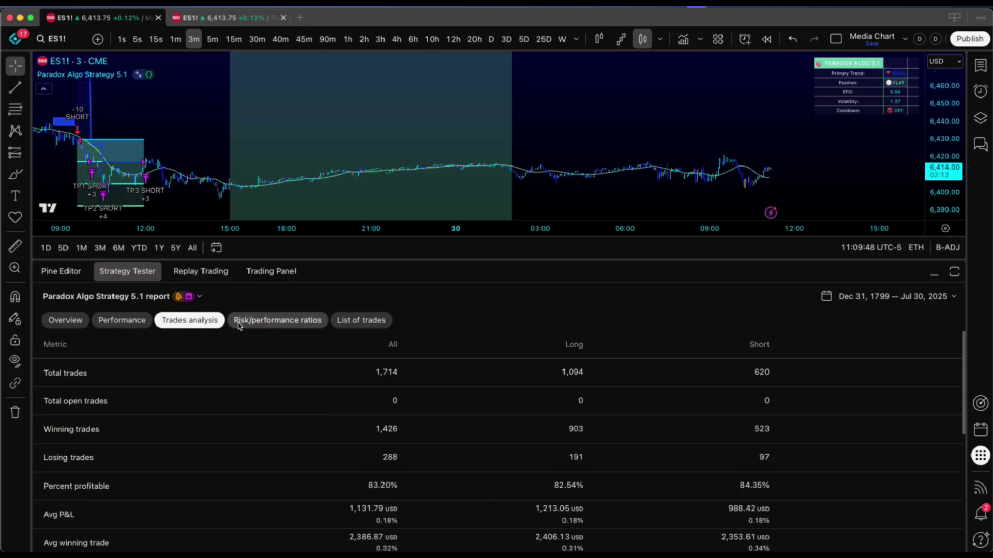
left_click(253, 322)
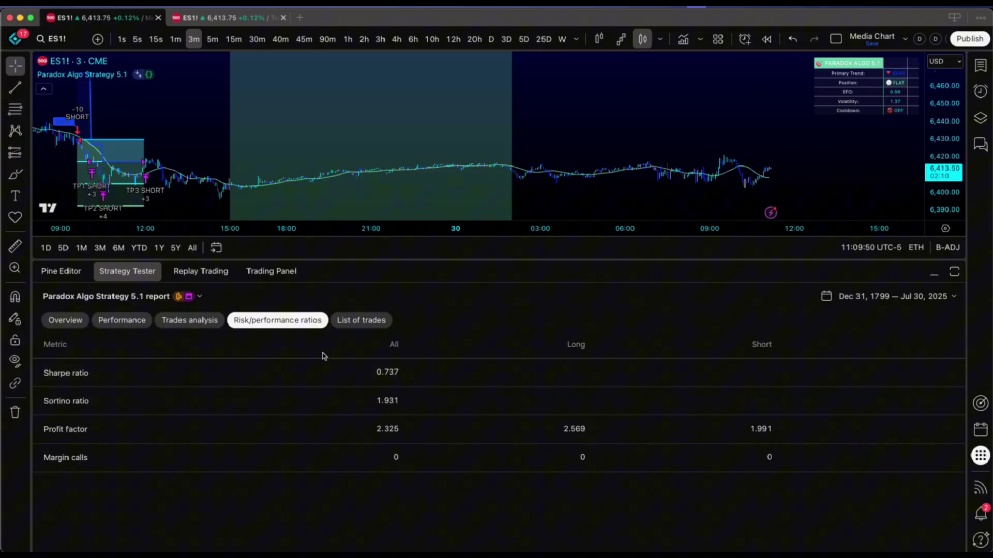
Step: Scroll through the List of trades down to entries like trade 1699's TP1 LONG exit
left_click(348, 321)
scroll(261, 397, "down", 15)
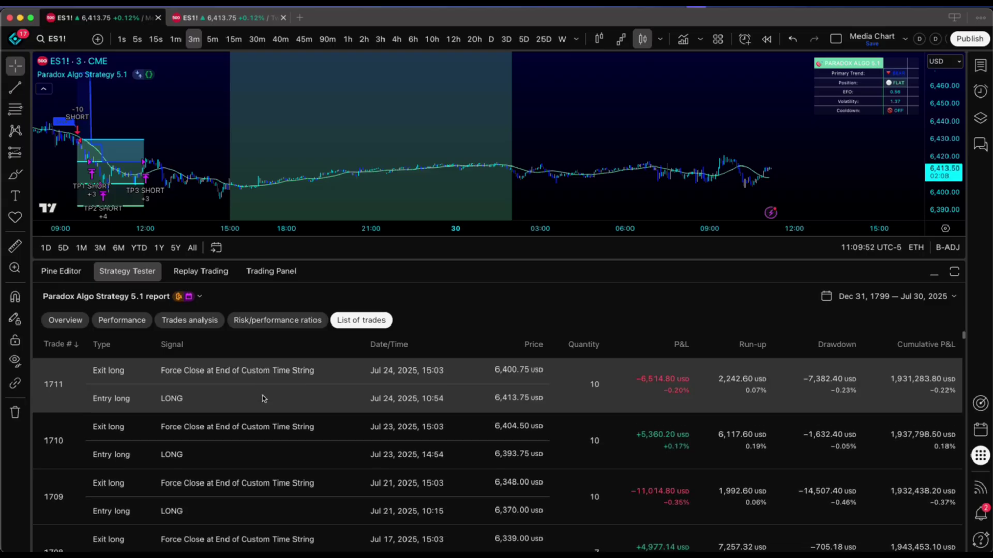
scroll(263, 399, "down", 5)
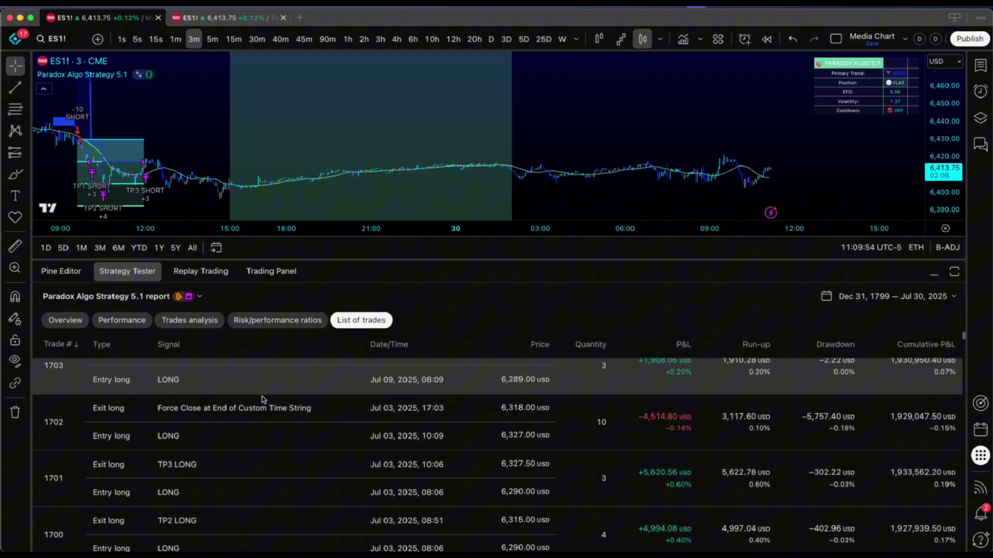
scroll(262, 399, "down", 2)
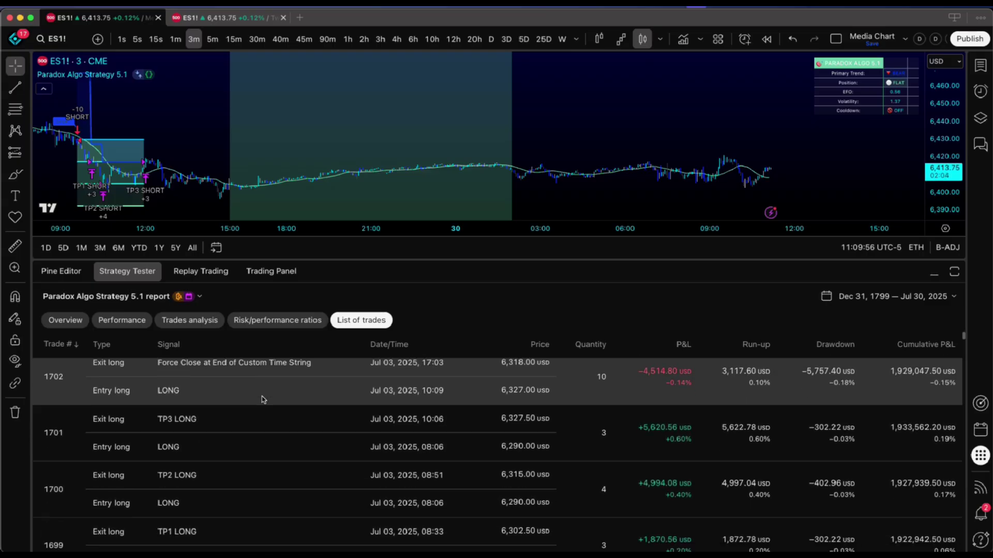
scroll(263, 399, "down", 6)
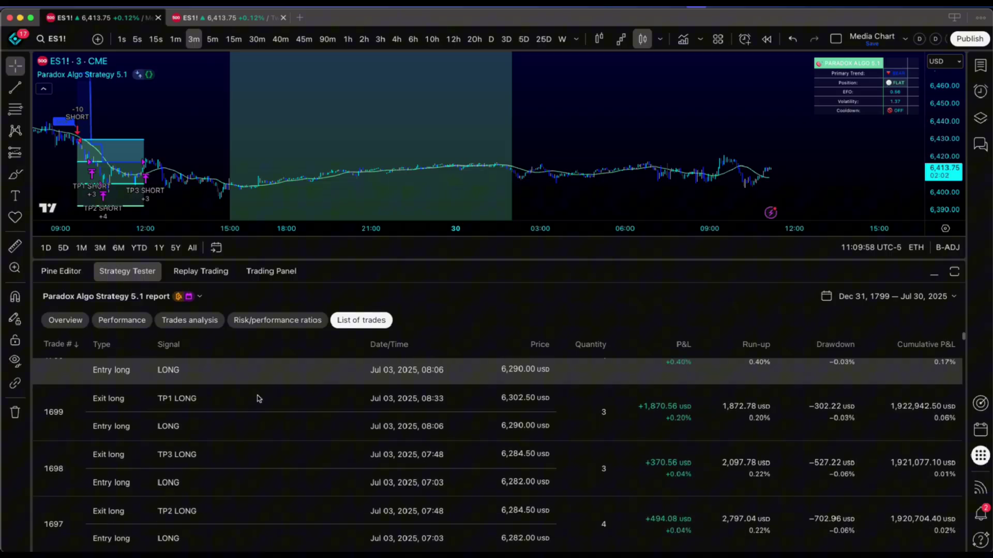
Step: Return to the Overview equity curve and pan the price chart back and forth to inspect trades
left_click(65, 320)
left_click_drag(316, 109, 430, 109)
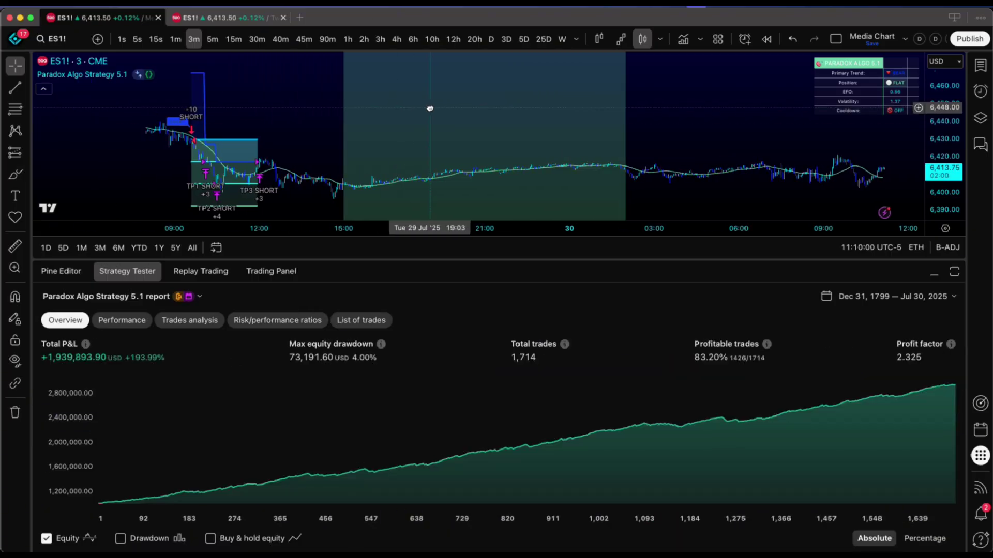
scroll(430, 109, "left", 10)
scroll(620, 150, "up", 2)
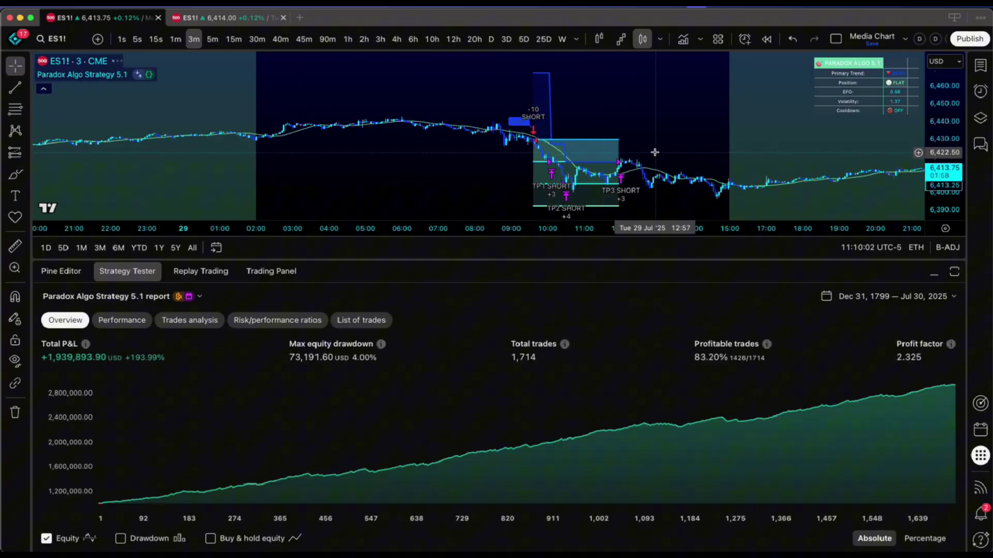
left_click_drag(310, 103, 172, 96)
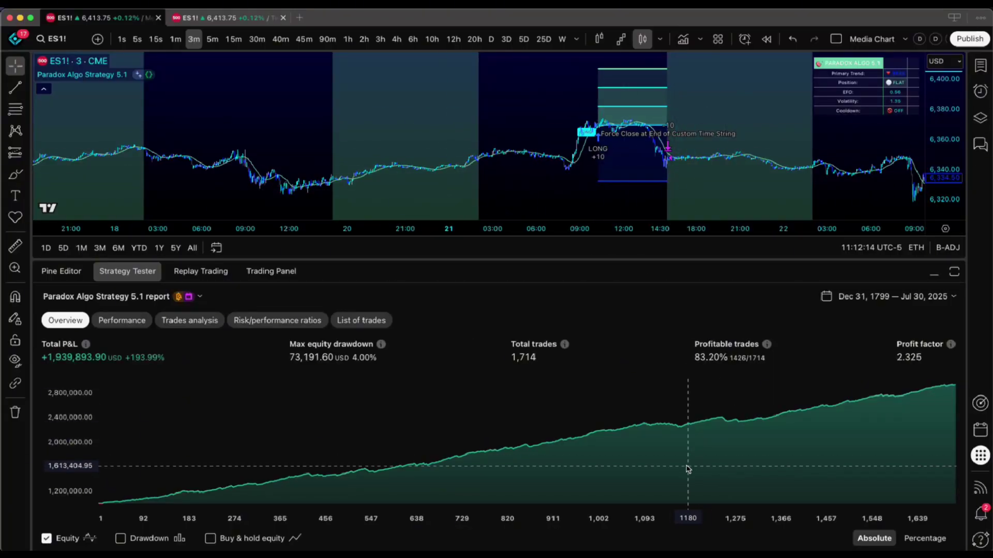
Step: Open the strategy inputs and keep Take Profit Format set to Ticks
left_click(340, 320)
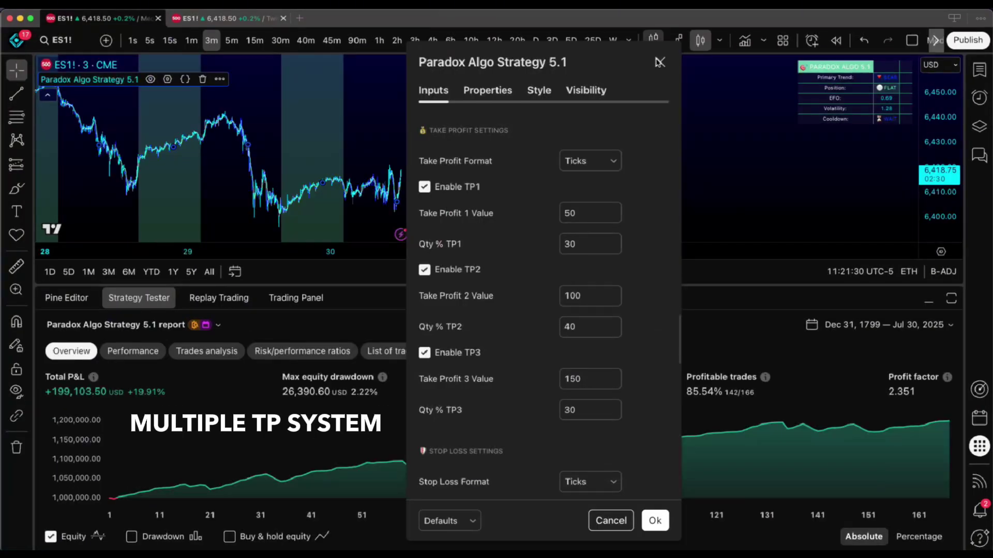
left_click(585, 156)
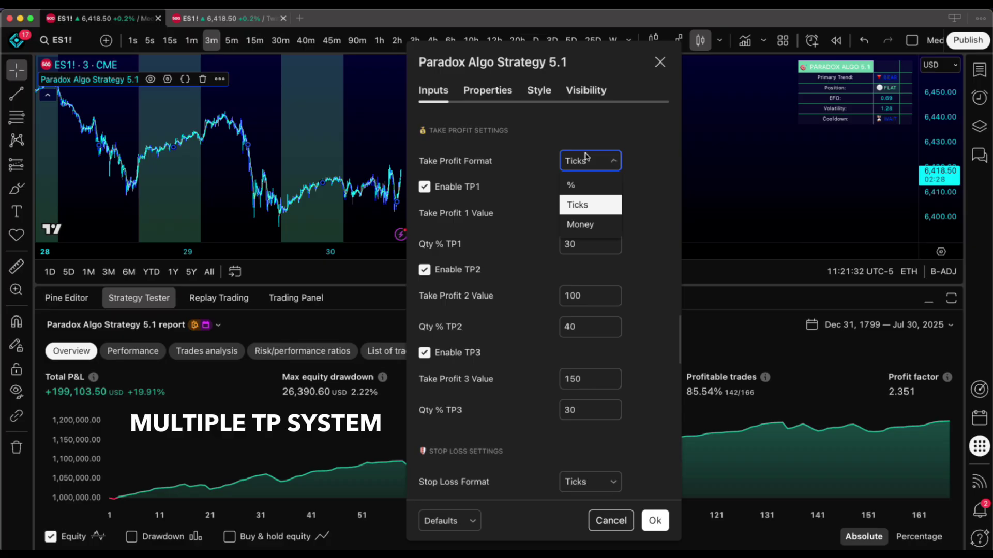
left_click(550, 163)
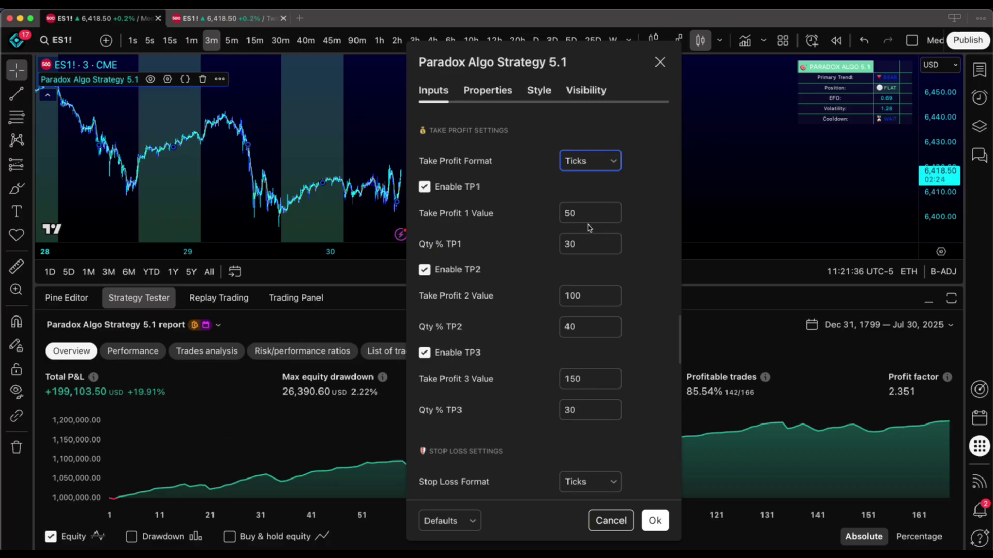
scroll(590, 278, "down", 1)
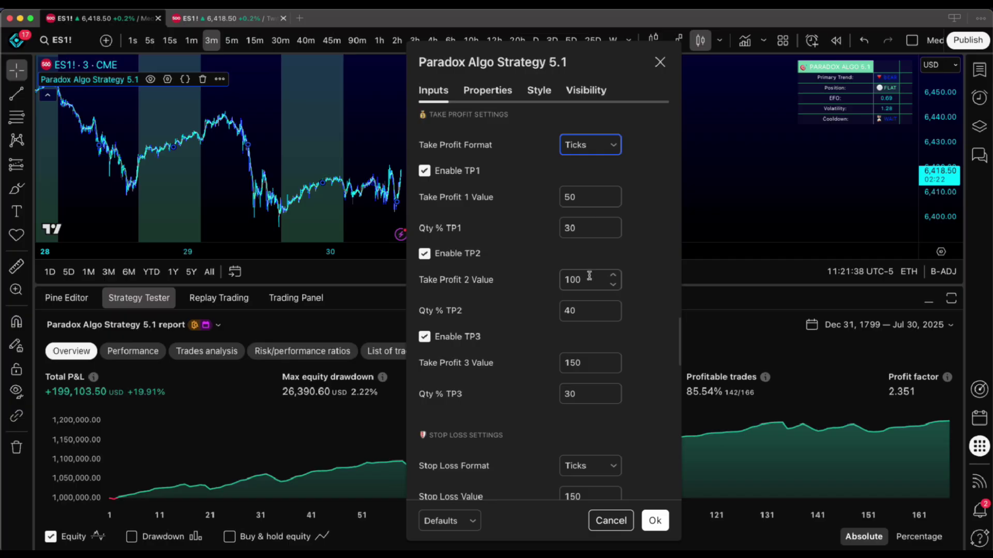
scroll(589, 276, "down", 1)
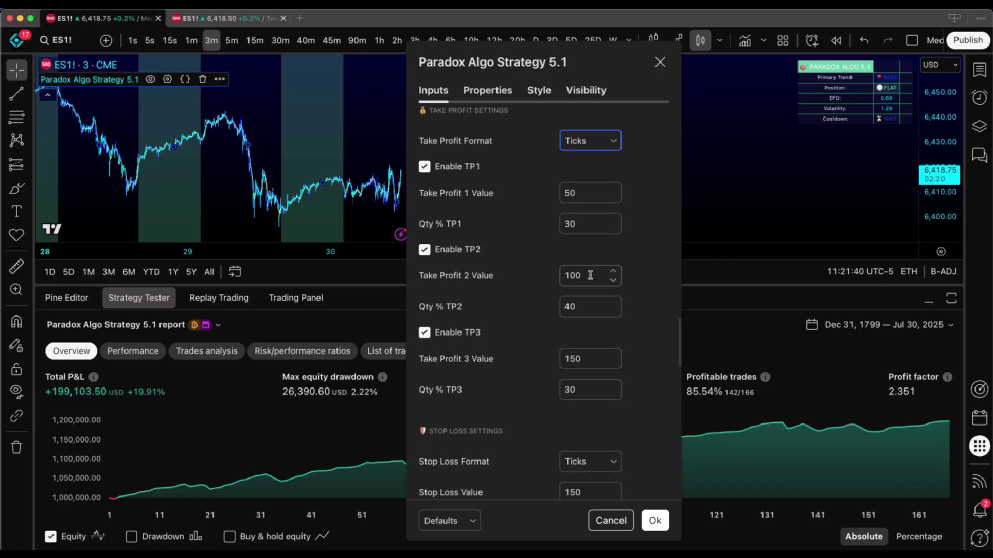
scroll(589, 275, "down", 2)
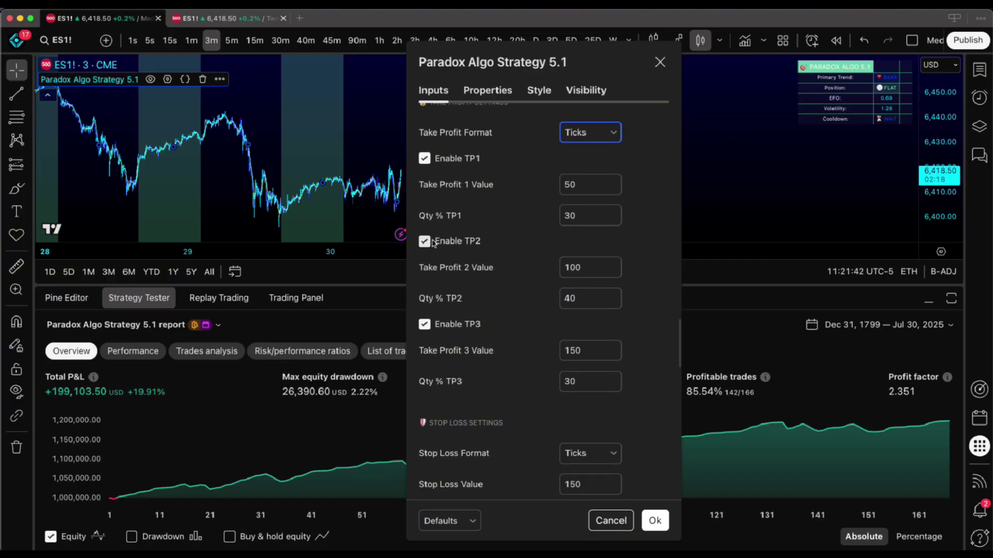
scroll(473, 355, "down", 4)
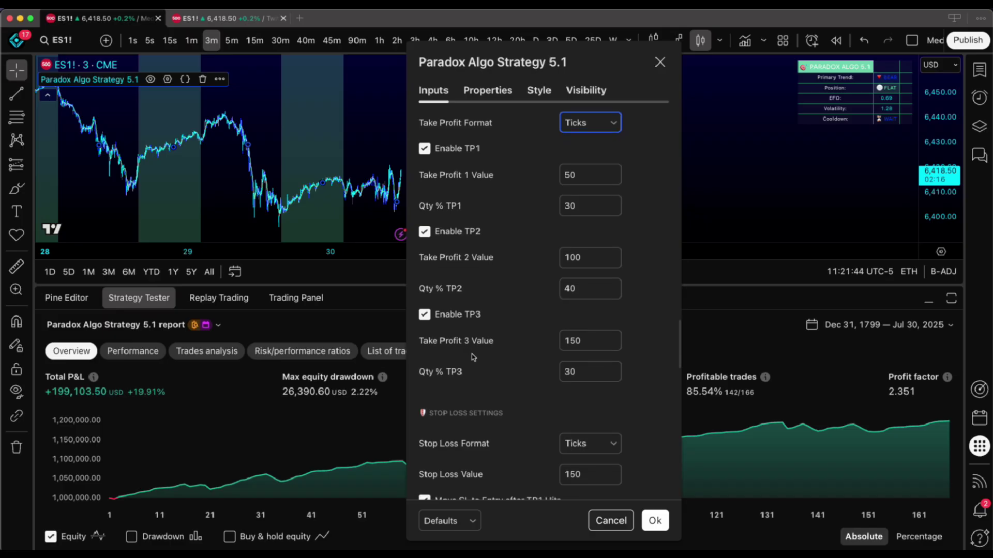
Step: Review the stop loss of 150 and the Take Profit 3 value and quantity, leaving them unchanged
left_click(594, 472)
left_click(594, 368)
left_click(596, 335)
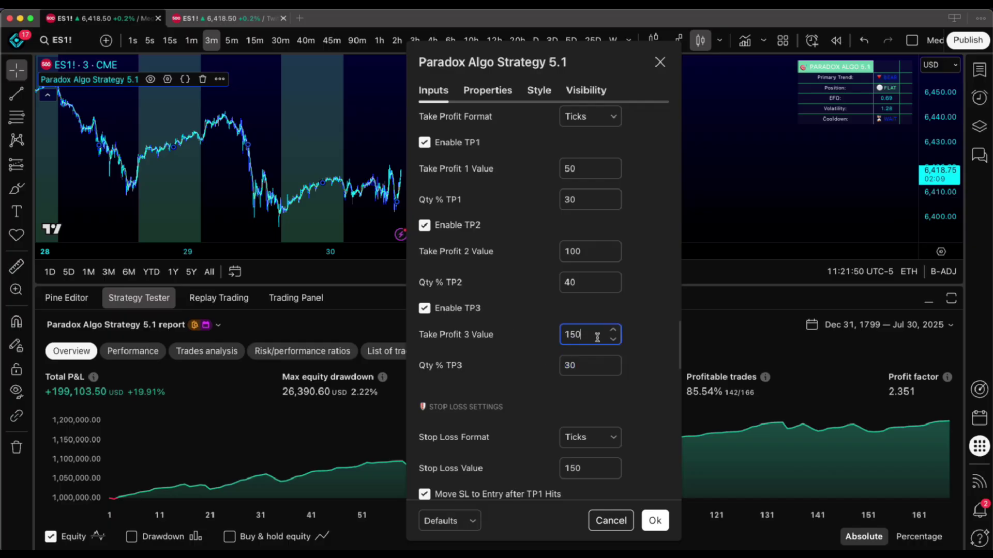
left_click(506, 395)
Step: Switch off 'Move SL to TP1 after TP2 Hits'
scroll(507, 395, "down", 2)
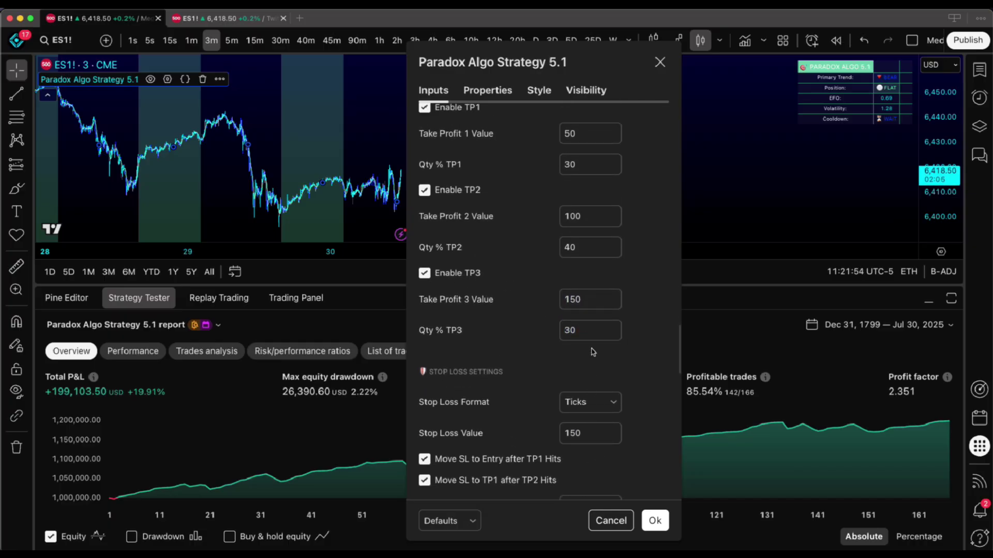
scroll(592, 352, "down", 5)
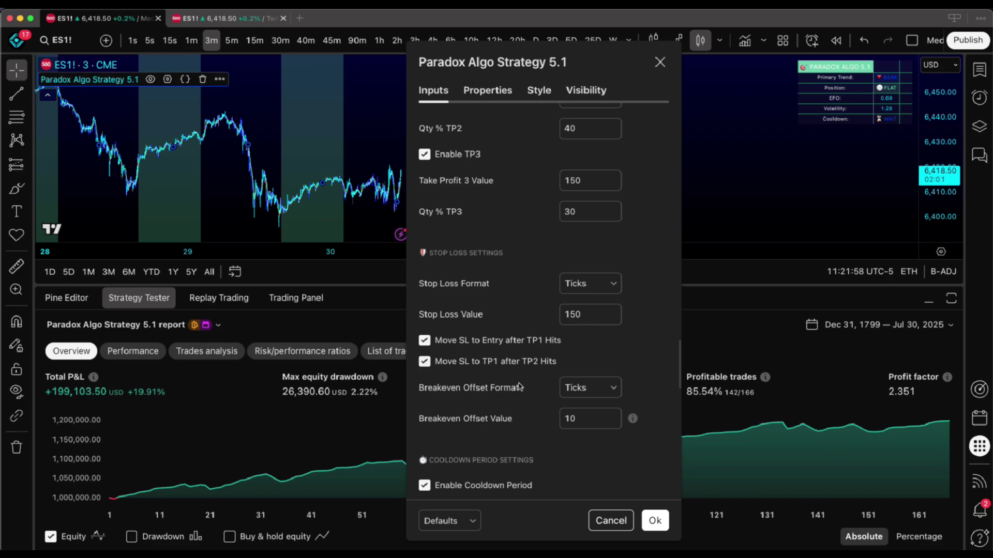
double_click(504, 345)
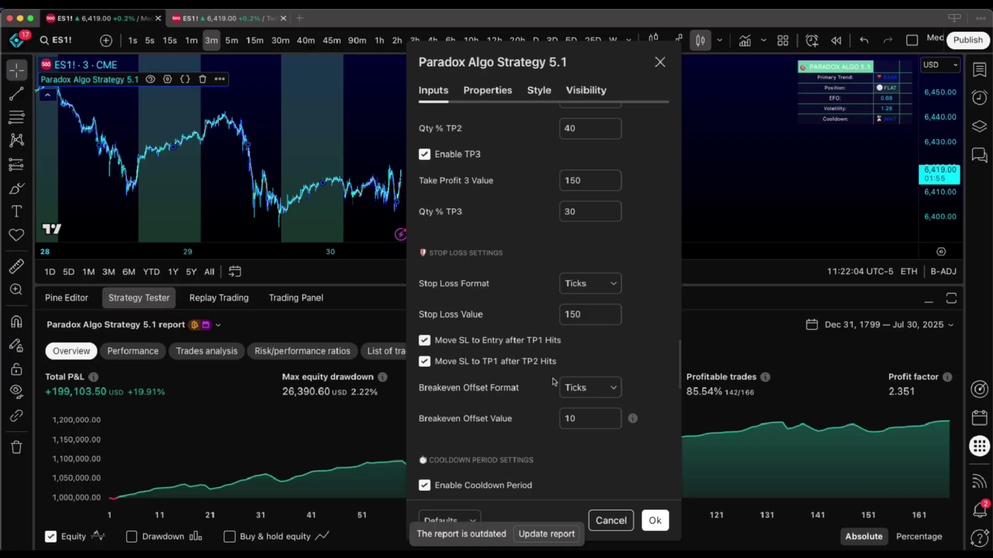
left_click(462, 364)
left_click(463, 363)
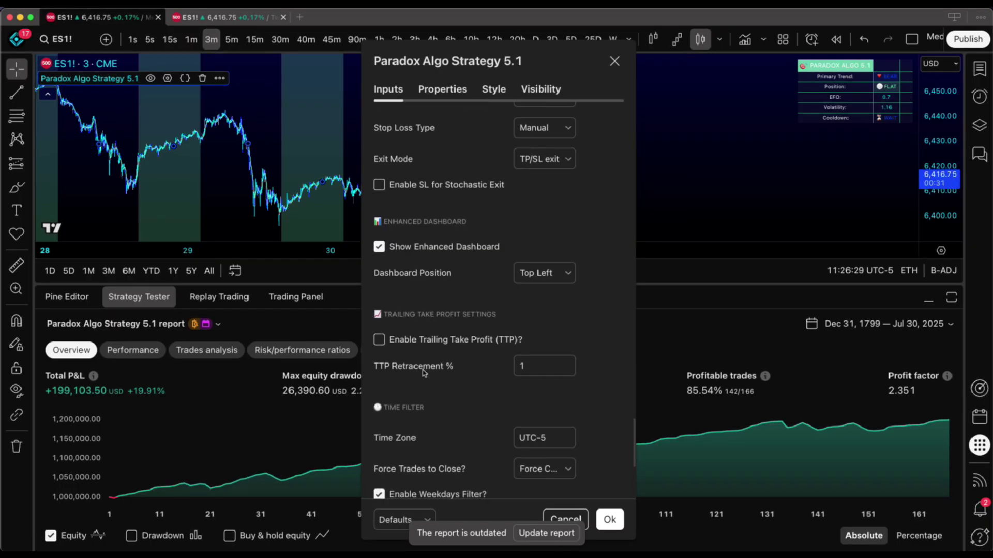
Step: Enable Trailing Take Profit and keep the TTP Retracement at 1%
left_click(407, 343)
double_click(536, 364)
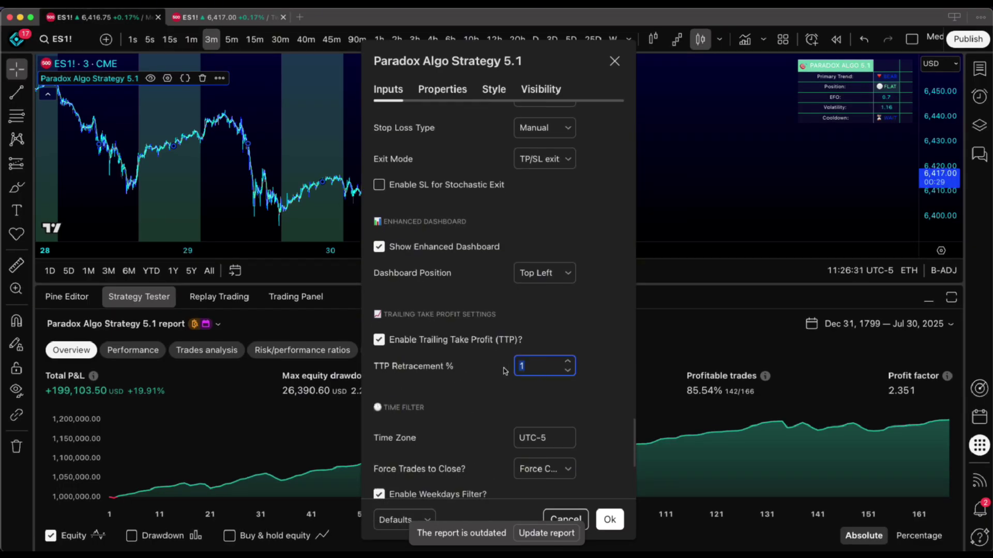
left_click(527, 391)
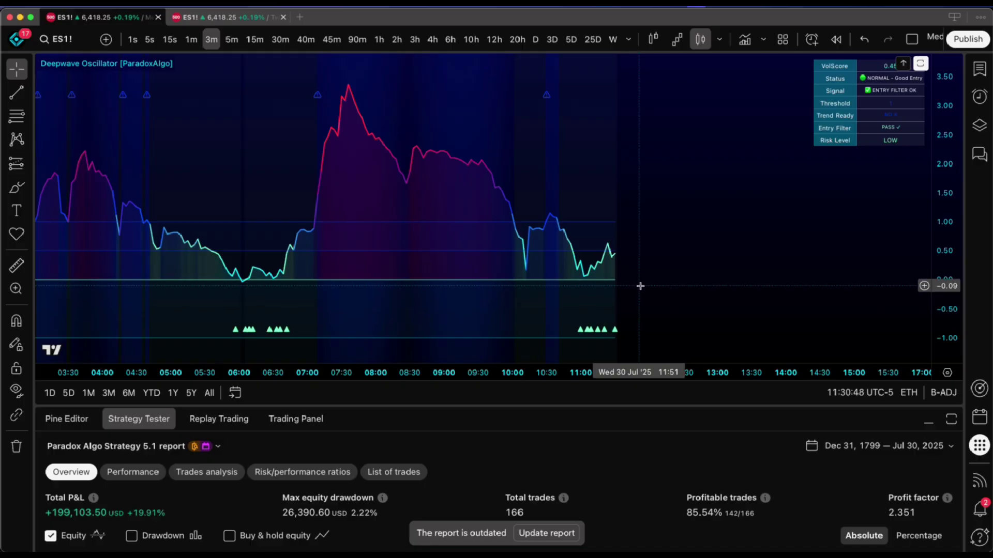
Step: Change the Deepwave Low Entry Threshold from 1.8 to 1, keeping Low Volatility entry mode
scroll(593, 298, "down", 3)
left_click_drag(350, 281, 381, 286)
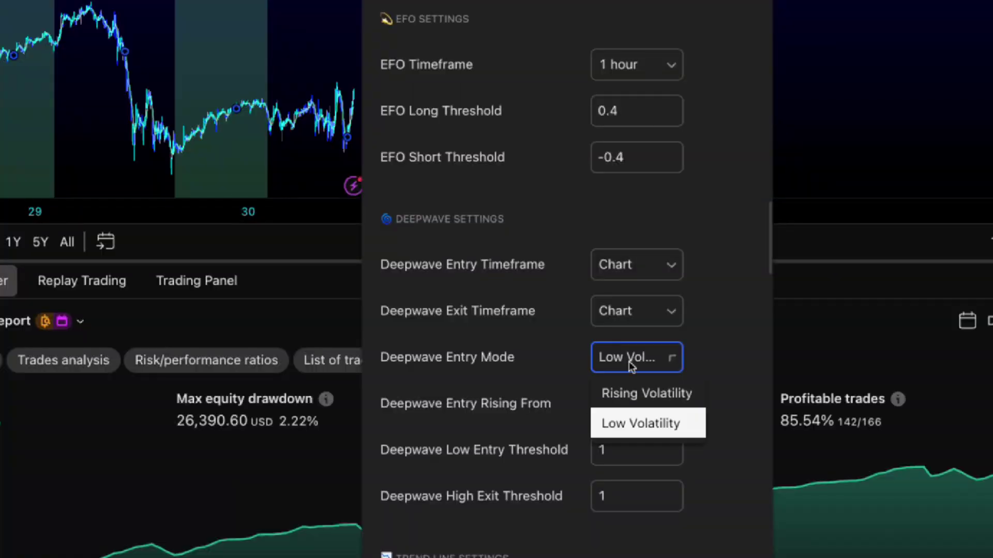
left_click(604, 425)
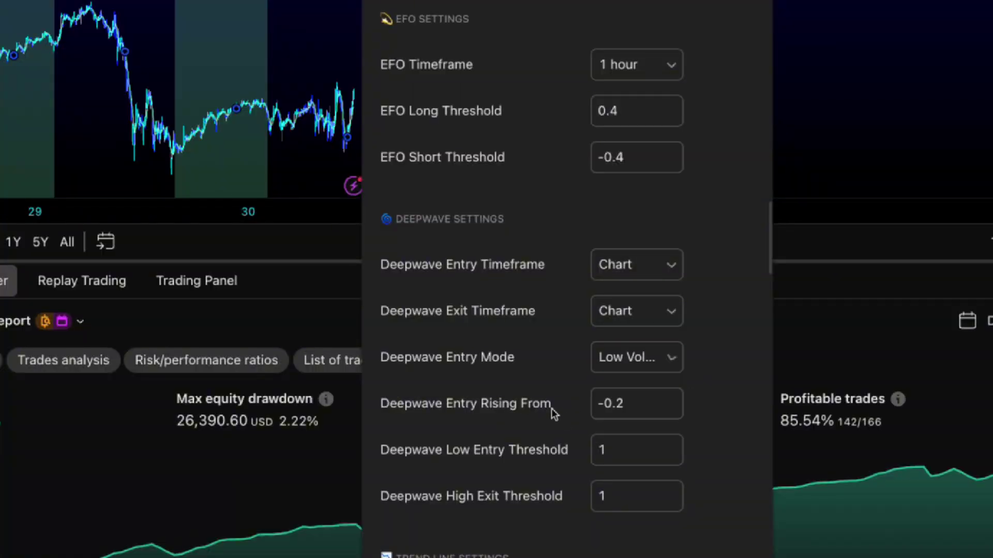
left_click(631, 454)
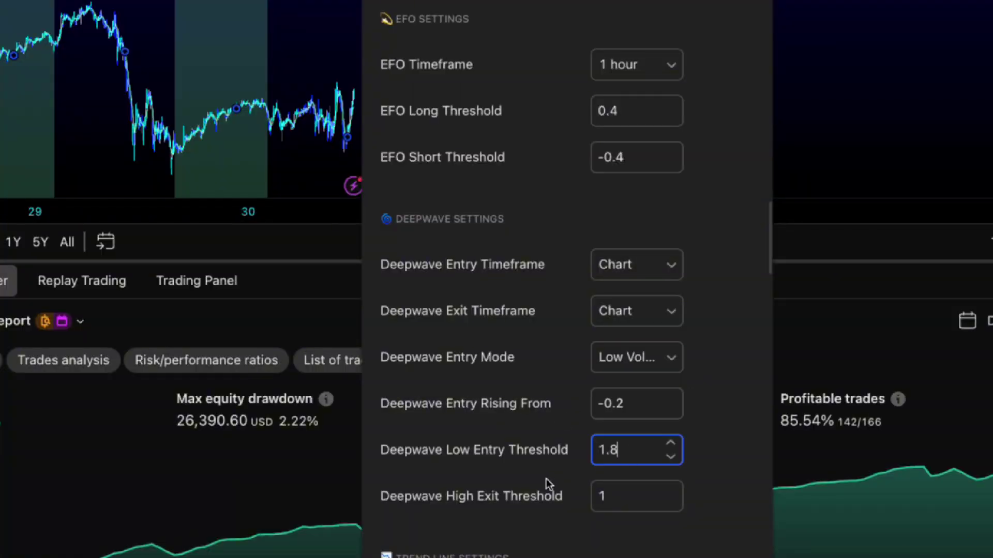
left_click(685, 439)
left_click_drag(642, 440, 503, 445)
type("1")
left_click(589, 397)
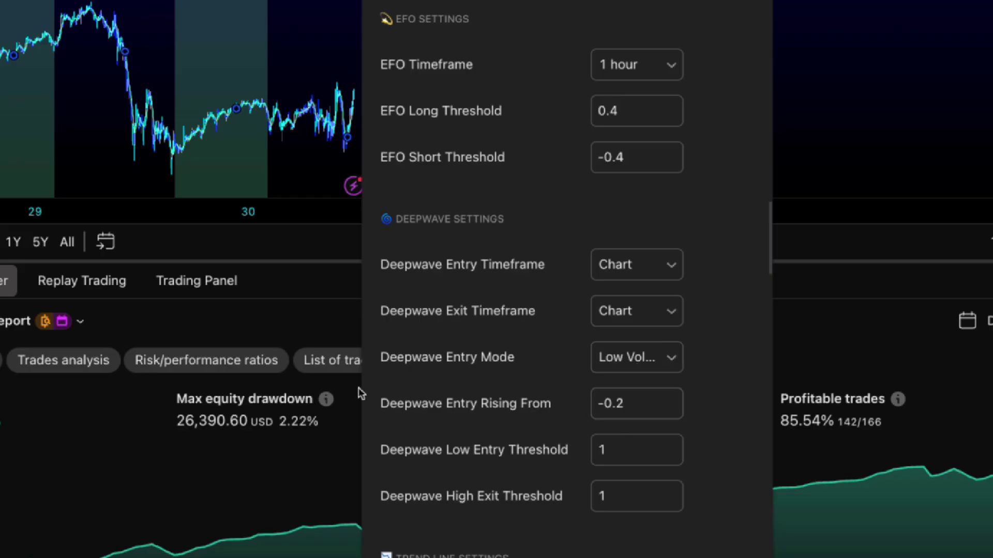
Step: Leave EFO as the only checked entry condition, with MA, Stoch and Volatility entries unchecked
scroll(529, 408, "up", 10)
left_click(447, 430)
left_click(441, 334)
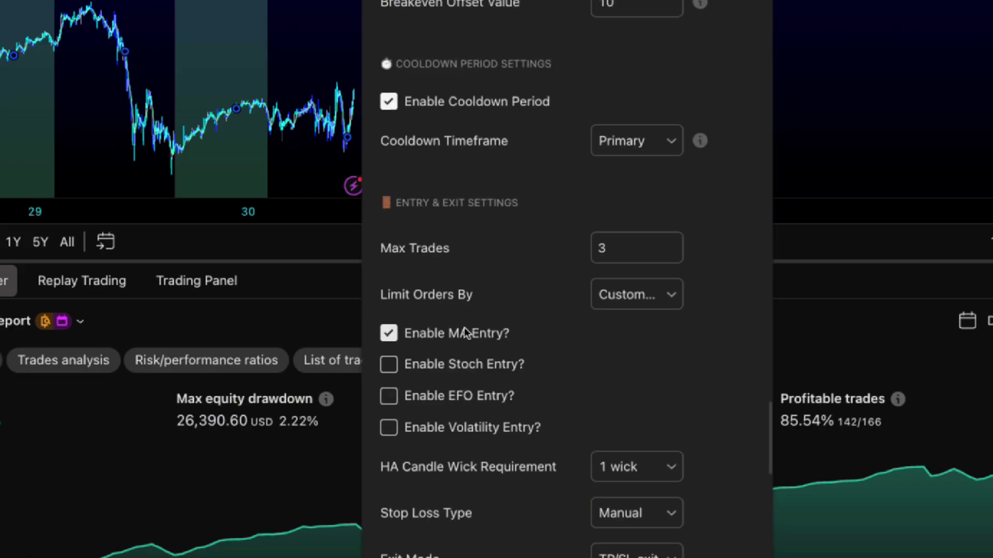
left_click(448, 398)
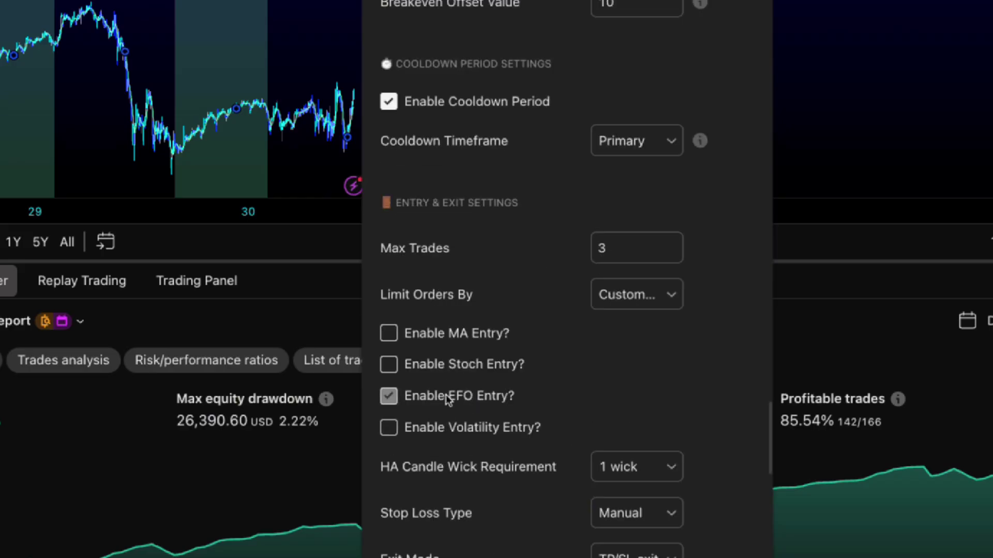
left_click(454, 430)
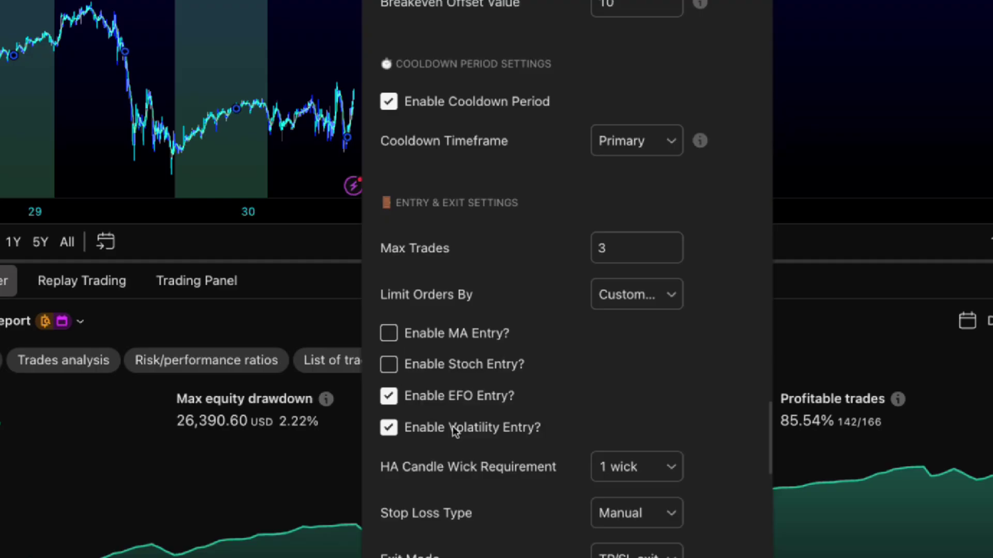
left_click(453, 431)
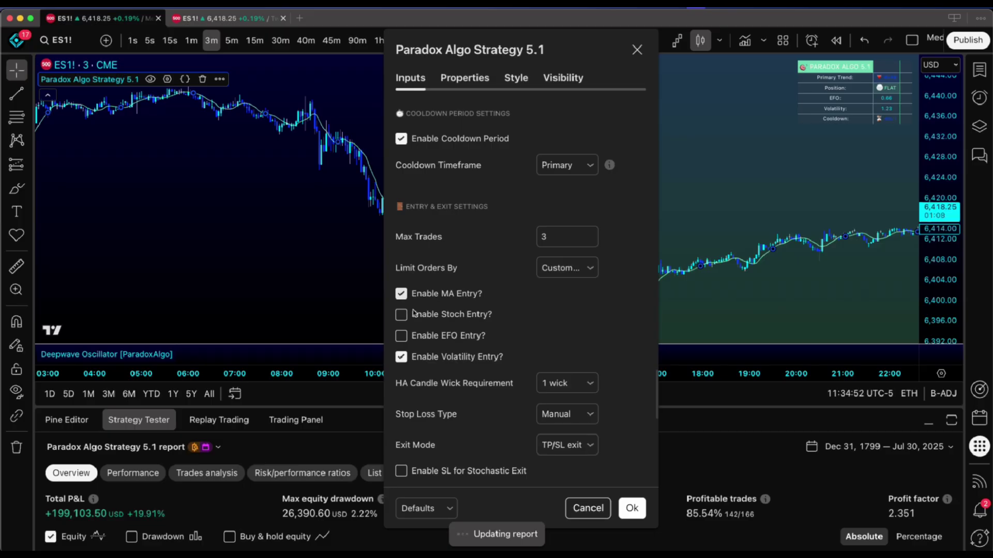
left_click(401, 314)
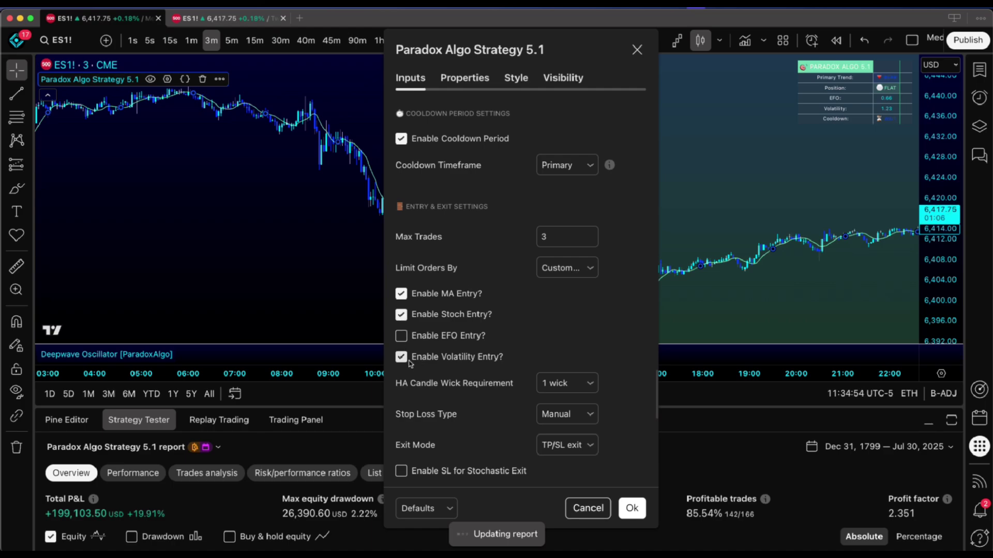
left_click(401, 357)
left_click(401, 314)
left_click(402, 293)
left_click(401, 336)
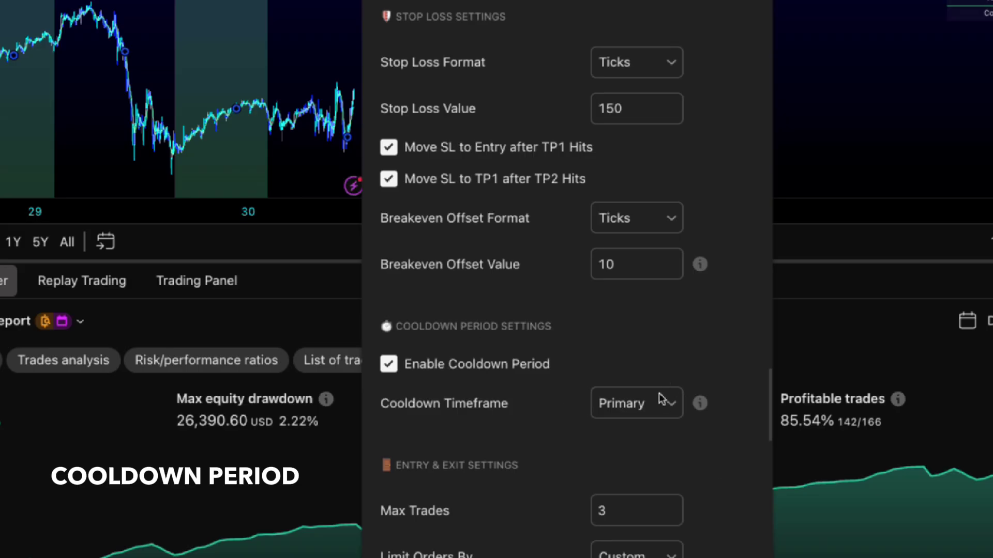
Step: Keep the cooldown timeframe on Primary, scroll back through the inputs, and pan the chart
left_click(637, 402)
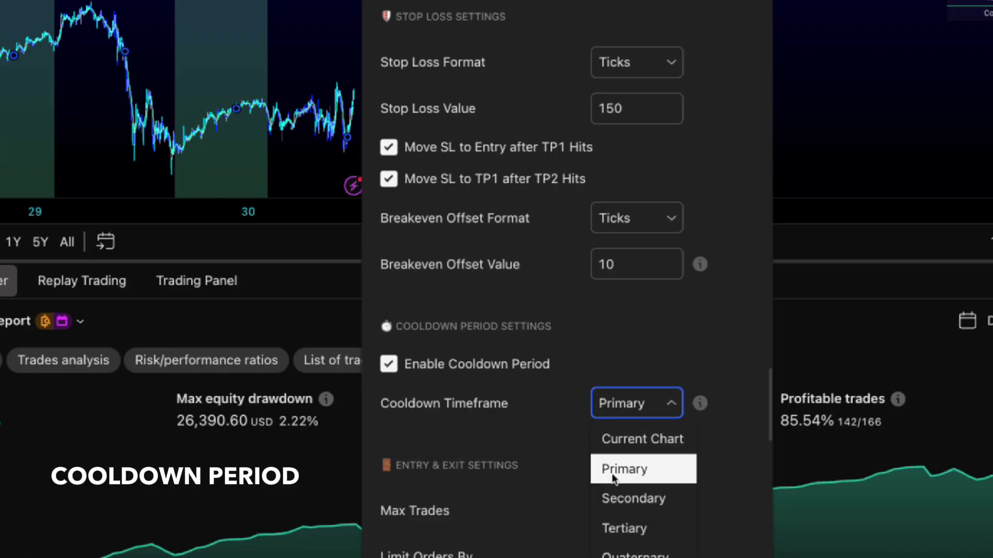
left_click(630, 477)
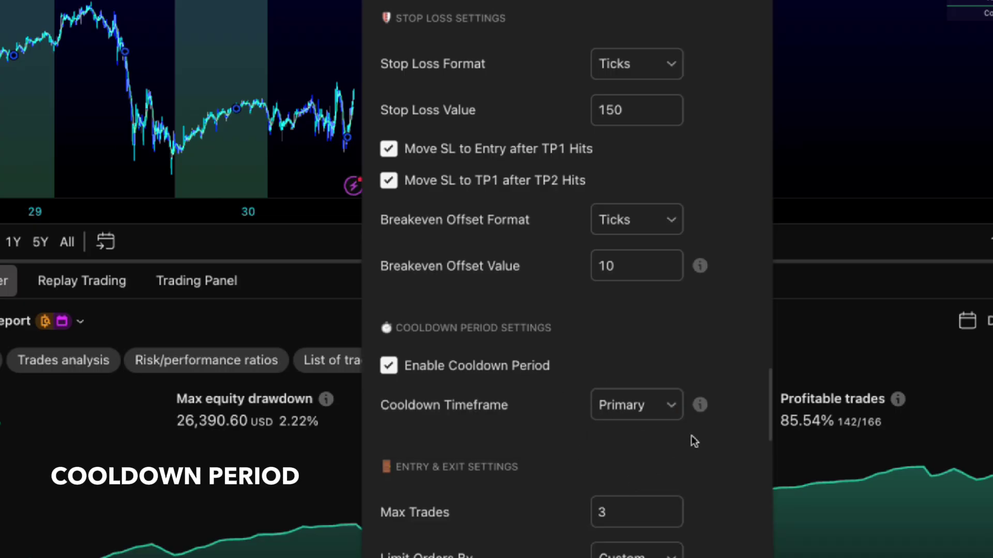
scroll(694, 441, "up", 1)
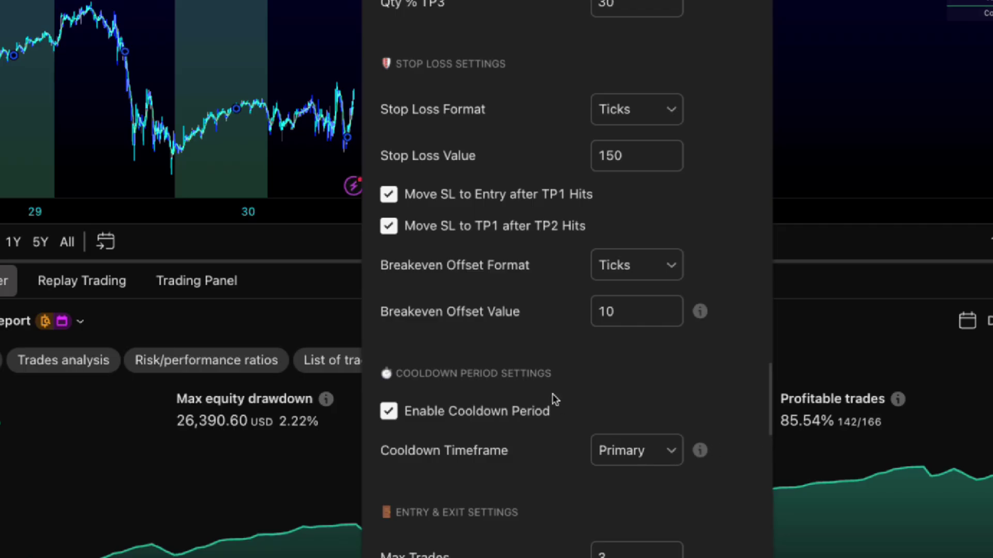
scroll(532, 267, "up", 2)
scroll(532, 266, "up", 20)
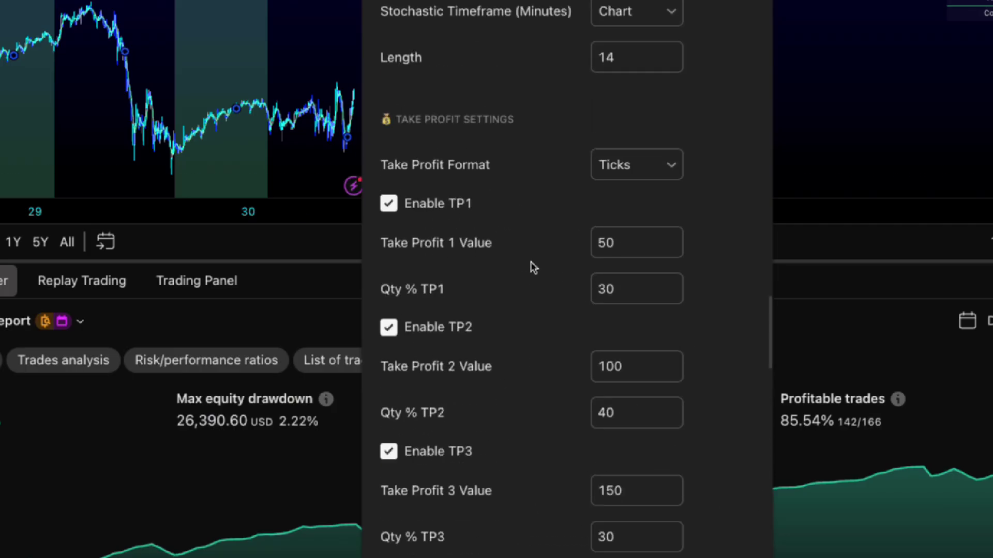
scroll(533, 267, "up", 15)
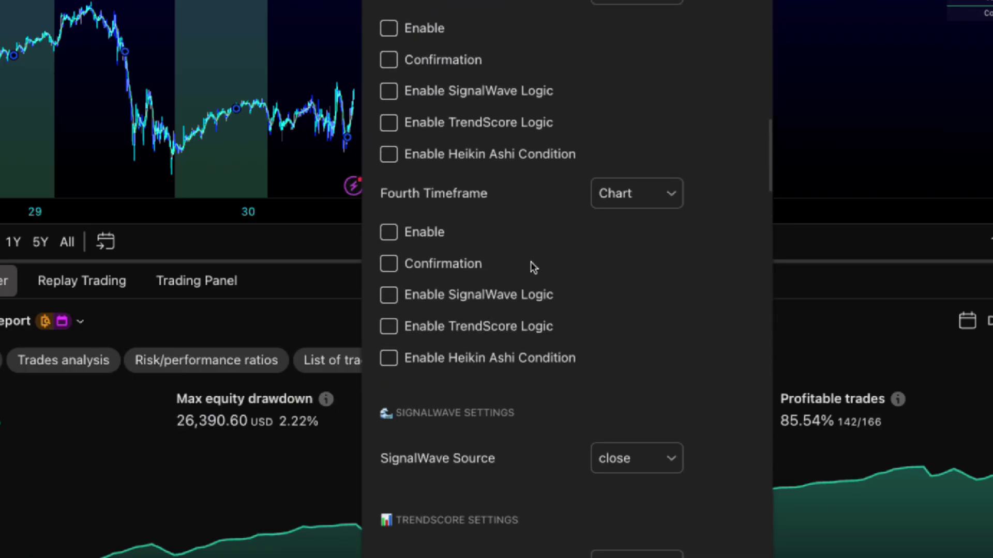
scroll(534, 267, "up", 2)
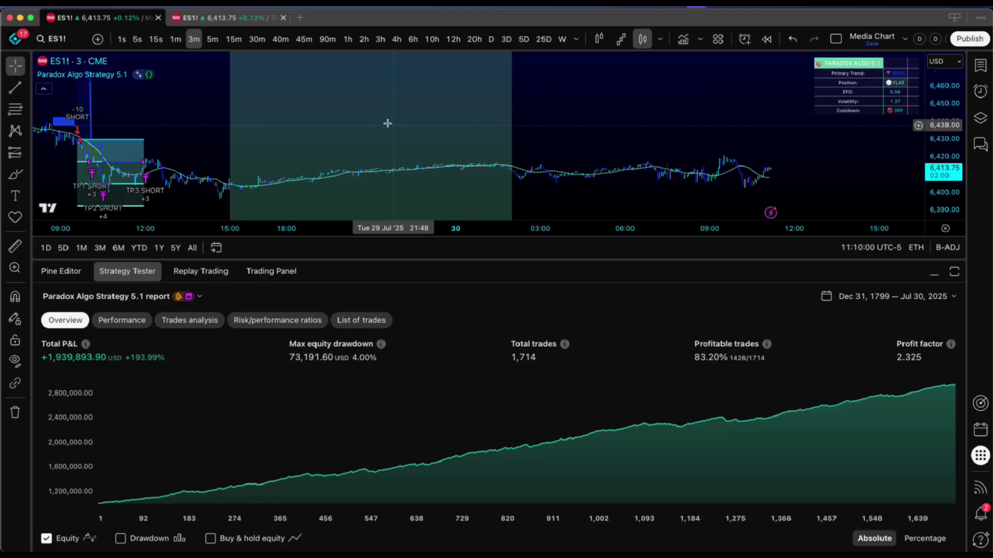
left_click_drag(388, 122, 679, 139)
Step: Zoom the chart and pan it to show later bars
scroll(679, 138, "up", 3)
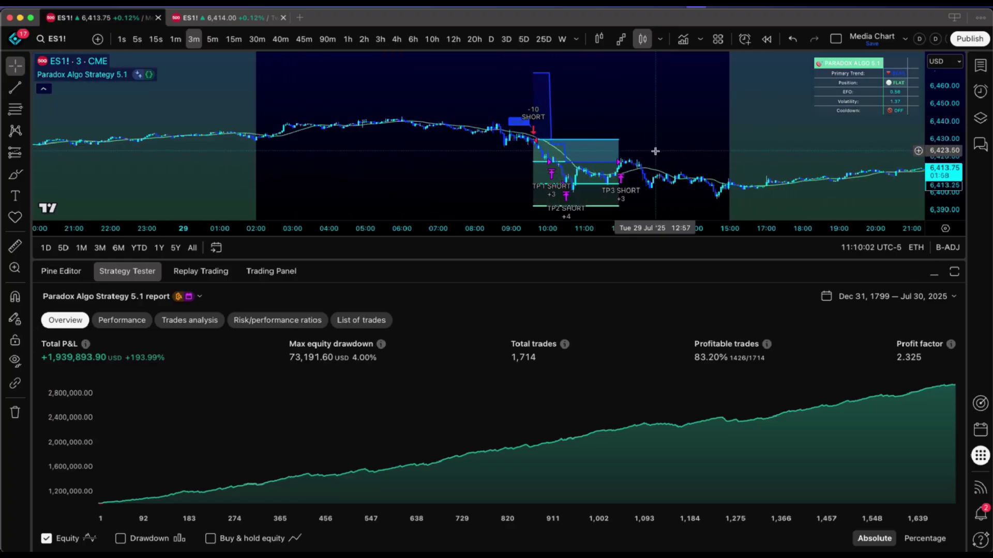
left_click_drag(329, 117, 173, 96)
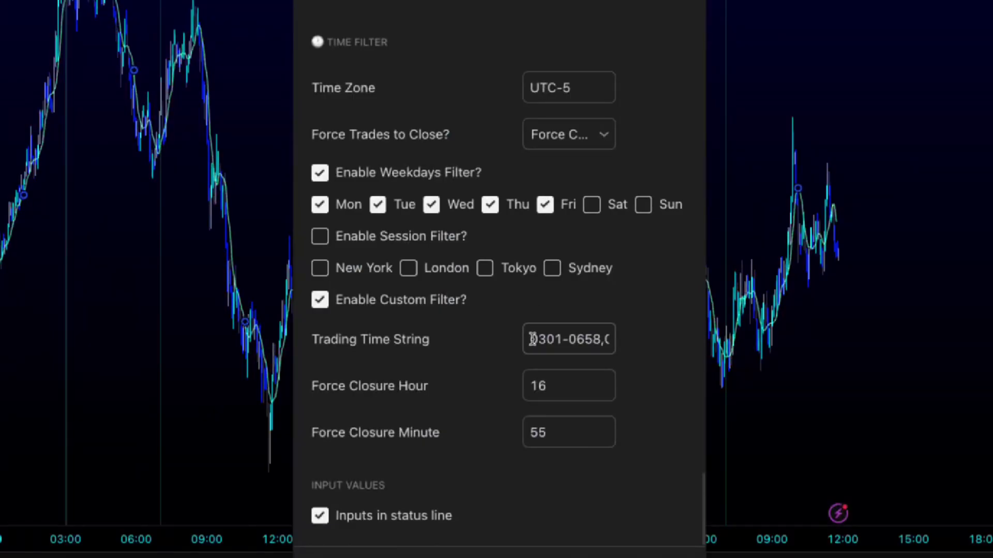
Step: Select the custom Trading Time String to read its full session list without editing it
left_click(533, 339)
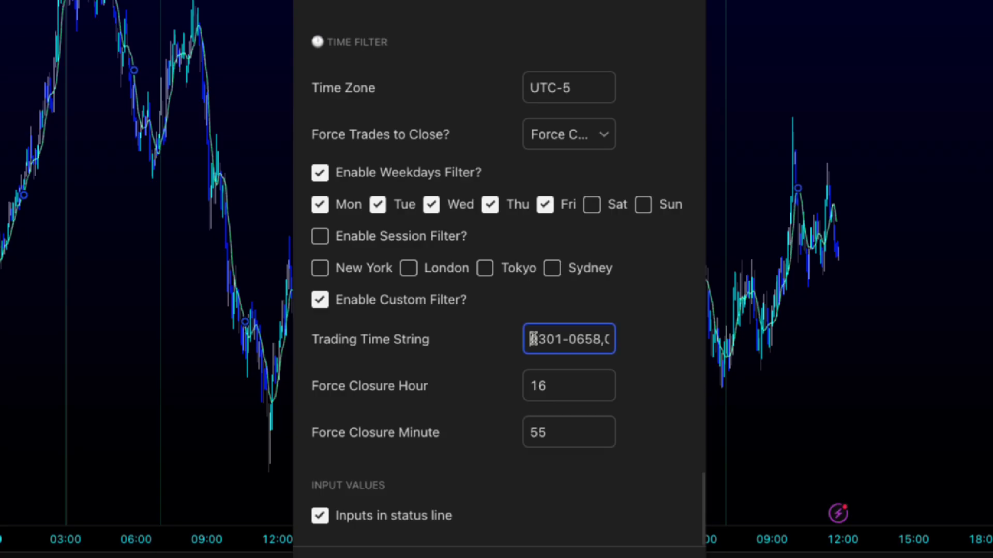
left_click_drag(532, 339, 609, 339)
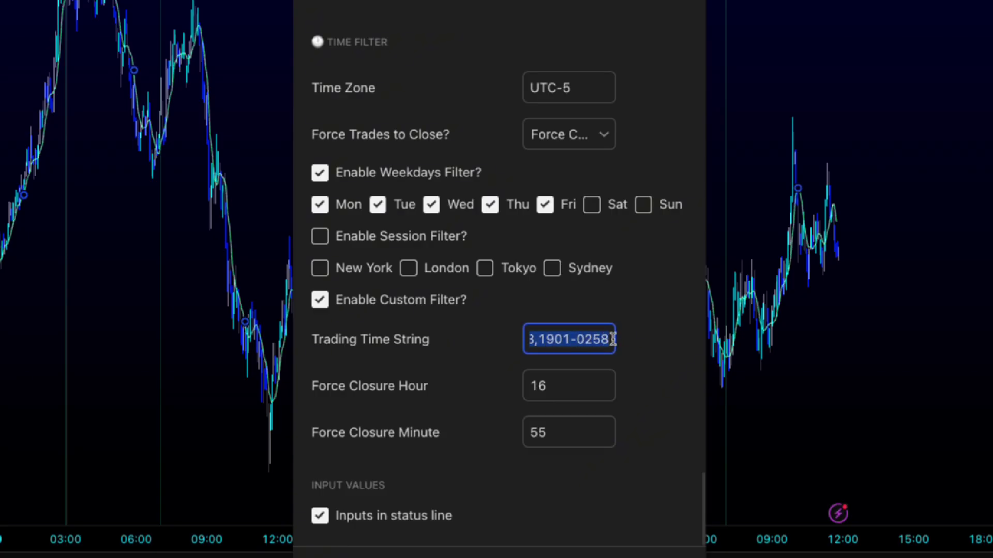
left_click(600, 339)
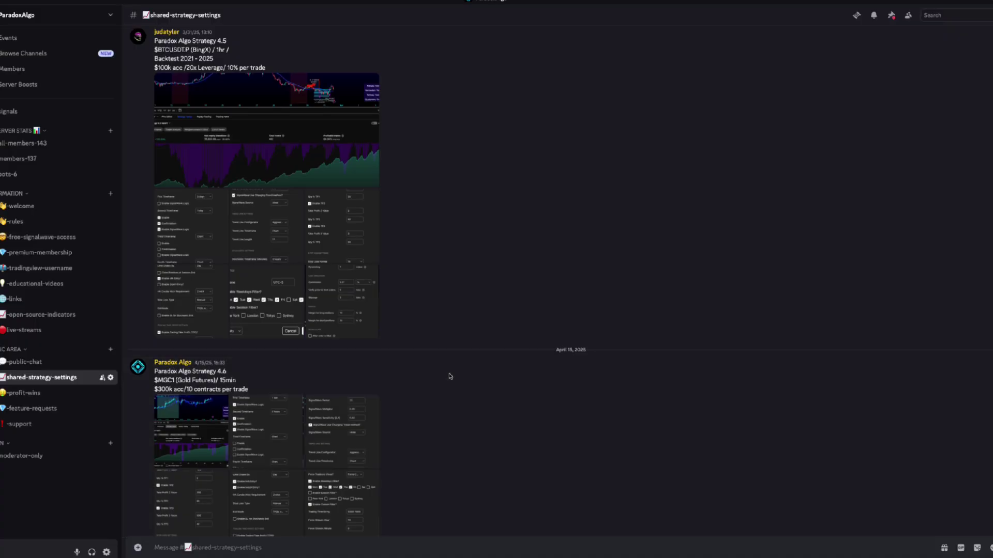
scroll(449, 377, "up", 5)
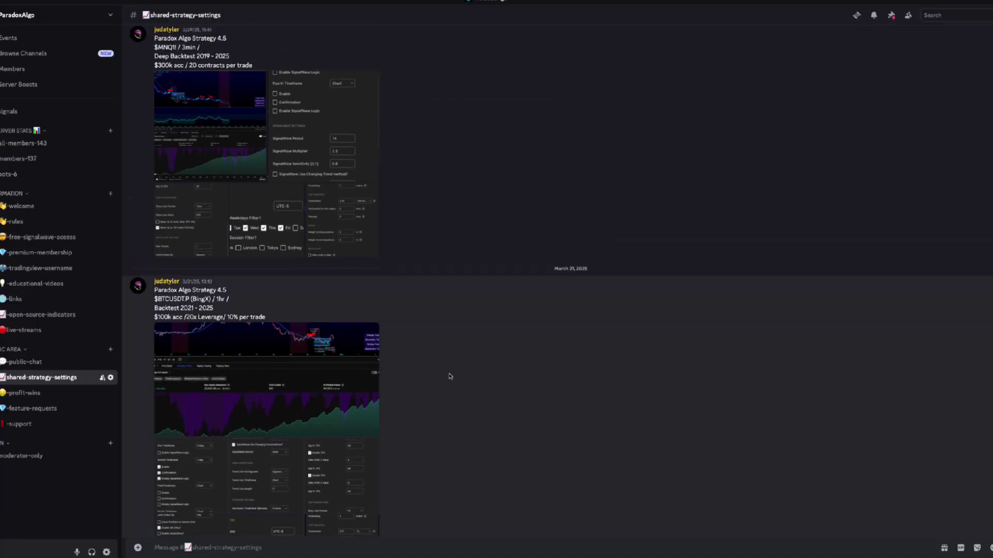
Step: Scroll up to older Strategy 4.5 settings posts in #shared-strategy-settings
scroll(449, 377, "up", 1)
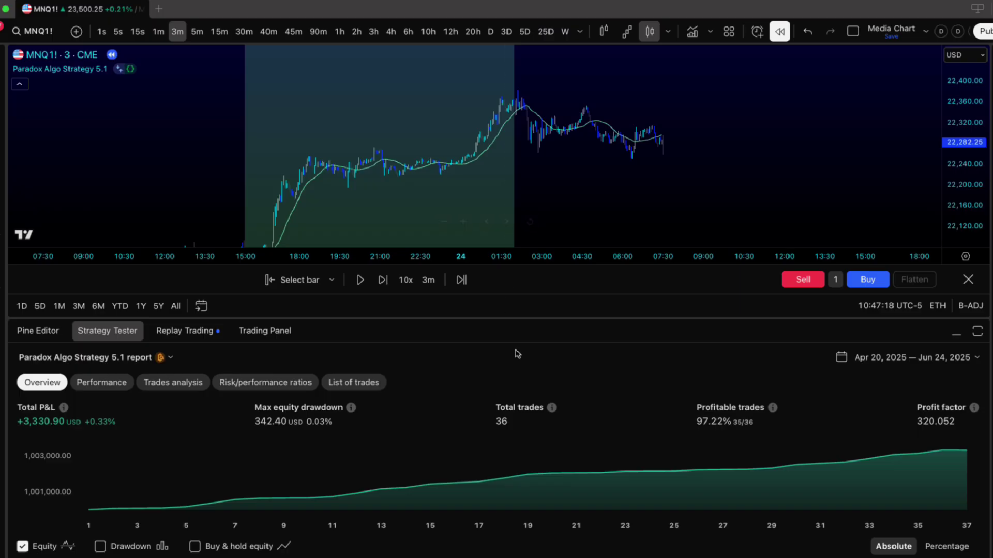
Step: Play the MNQ1! bar replay and zoom in horizontally on the new bars
left_click(360, 280)
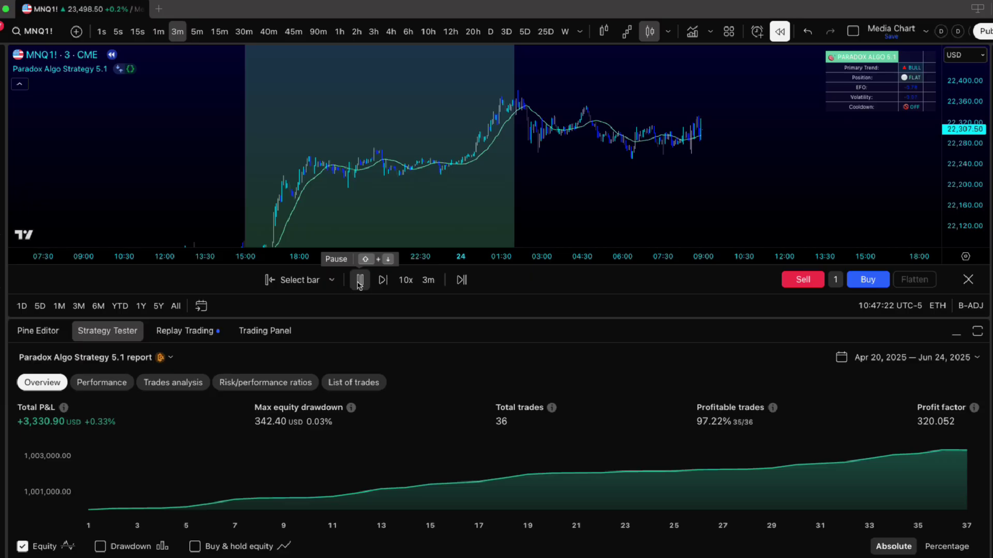
scroll(414, 204, "up", 3)
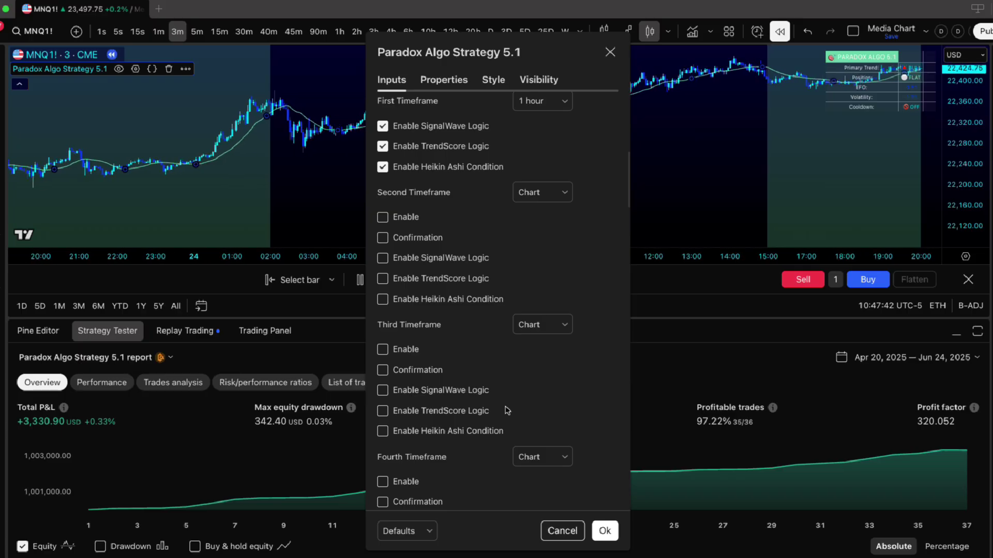
Step: Change Dashboard Position from Top Right to a bottom corner and apply with Ok
scroll(506, 410, "down", 10)
scroll(507, 410, "down", 5)
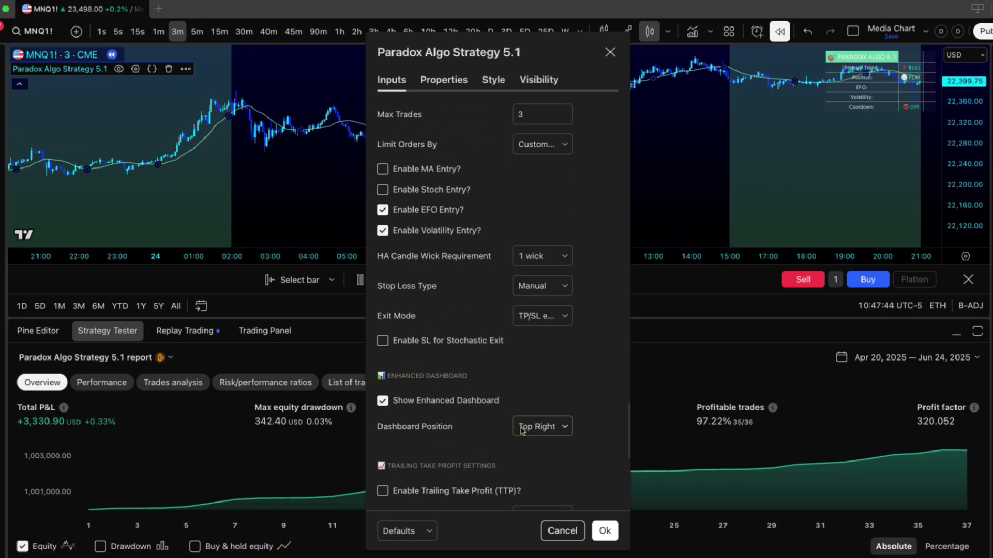
left_click(542, 426)
left_click(549, 489)
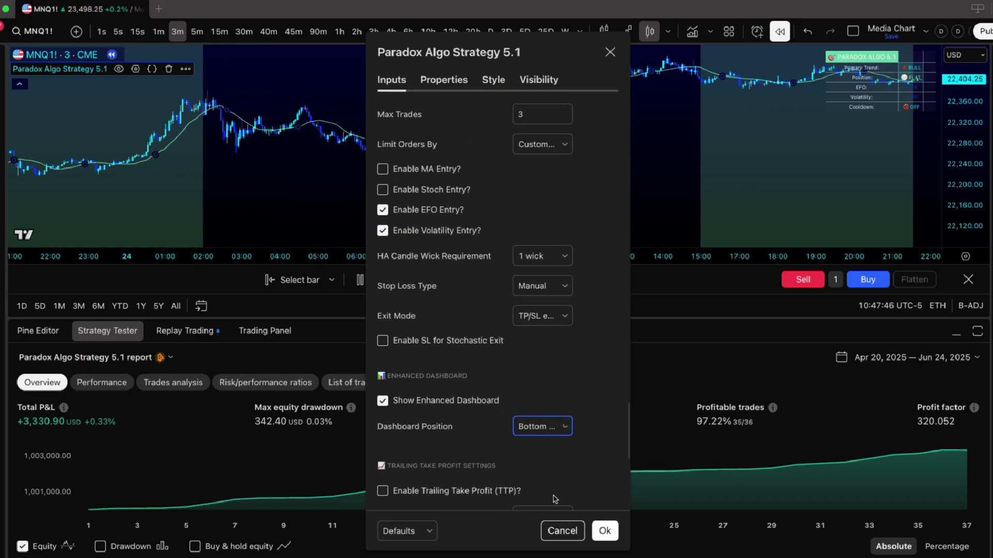
left_click(604, 531)
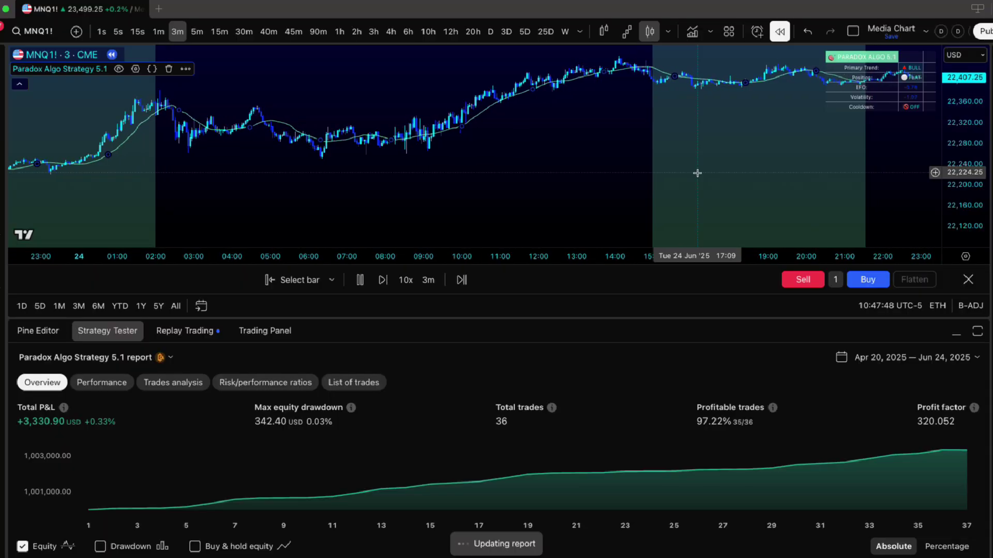